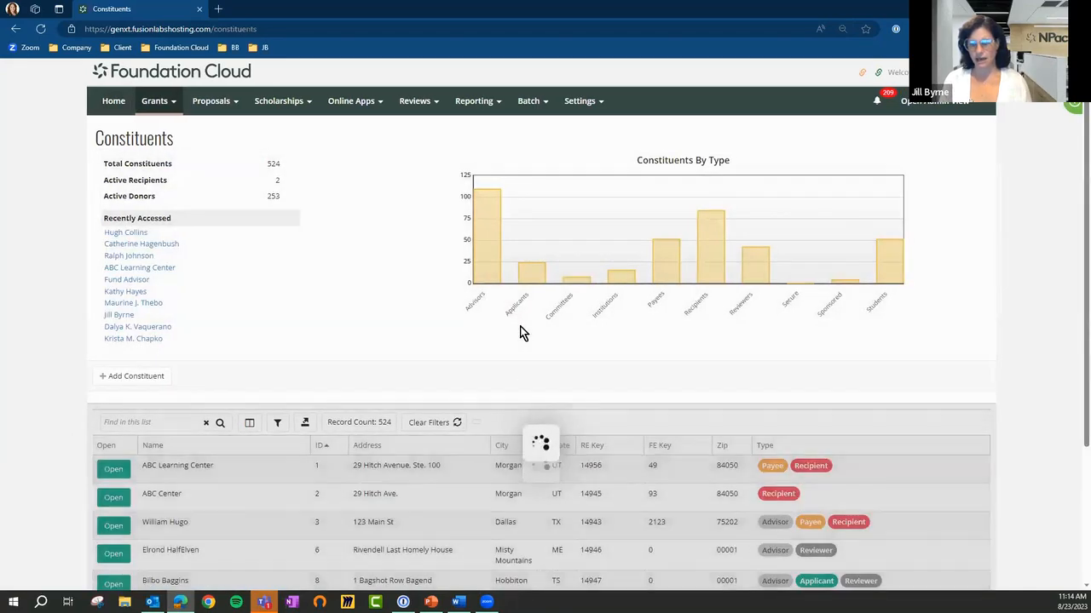
Open the Grants list and view the columns available for it without applying changes
{"action": "scroll", "coordinate": [1075, 290], "scroll_direction": "down", "scroll_amount": 3}
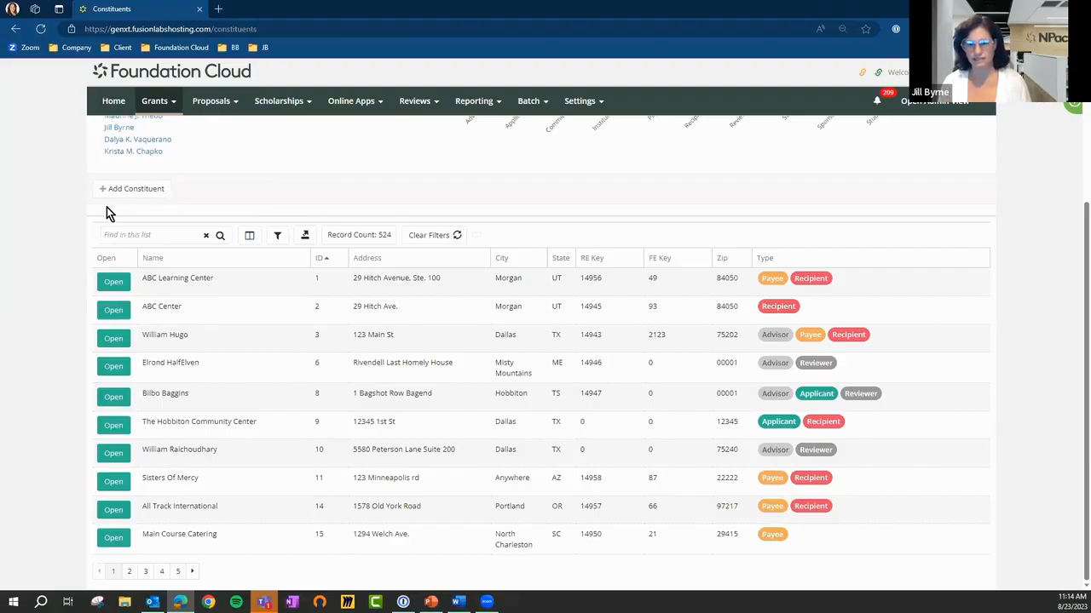
{"action": "left_click", "coordinate": [155, 114]}
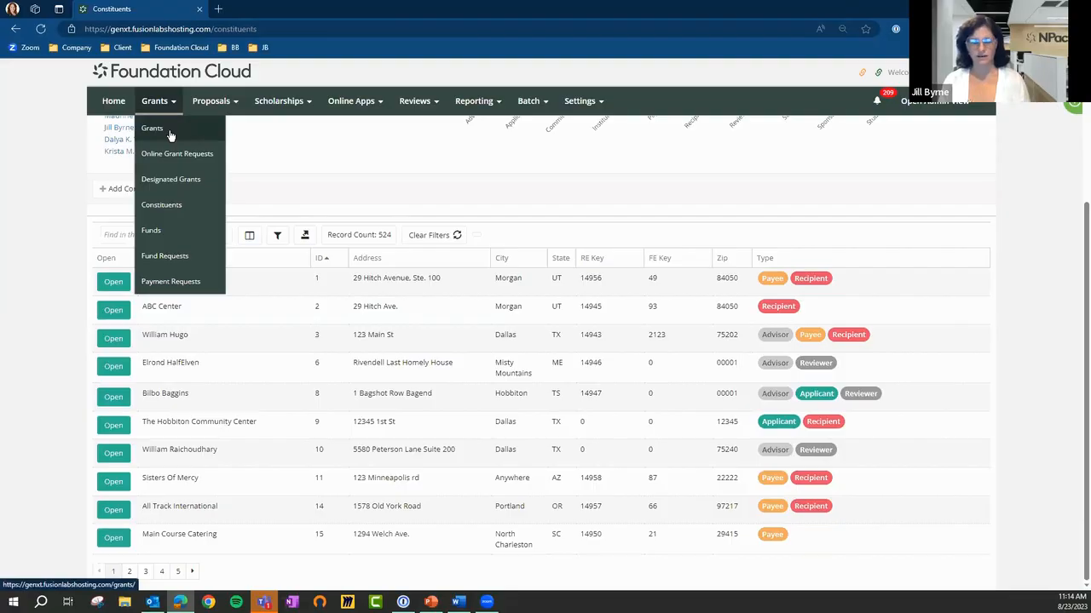
{"action": "left_click", "coordinate": [169, 132]}
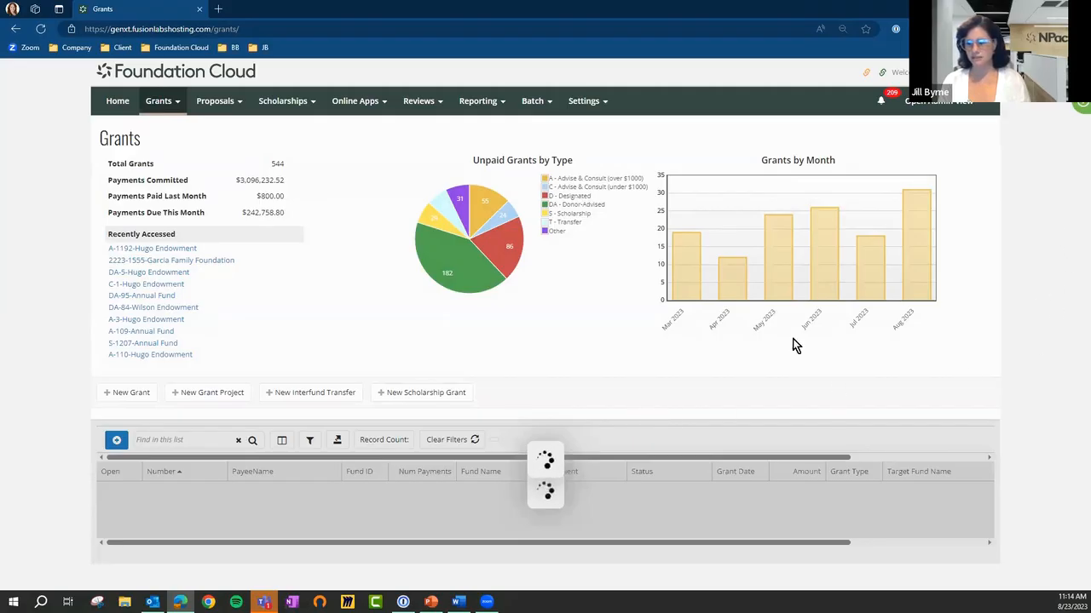
{"action": "scroll", "coordinate": [382, 386], "scroll_direction": "down", "scroll_amount": 1}
{"action": "scroll", "coordinate": [381, 386], "scroll_direction": "down", "scroll_amount": 3}
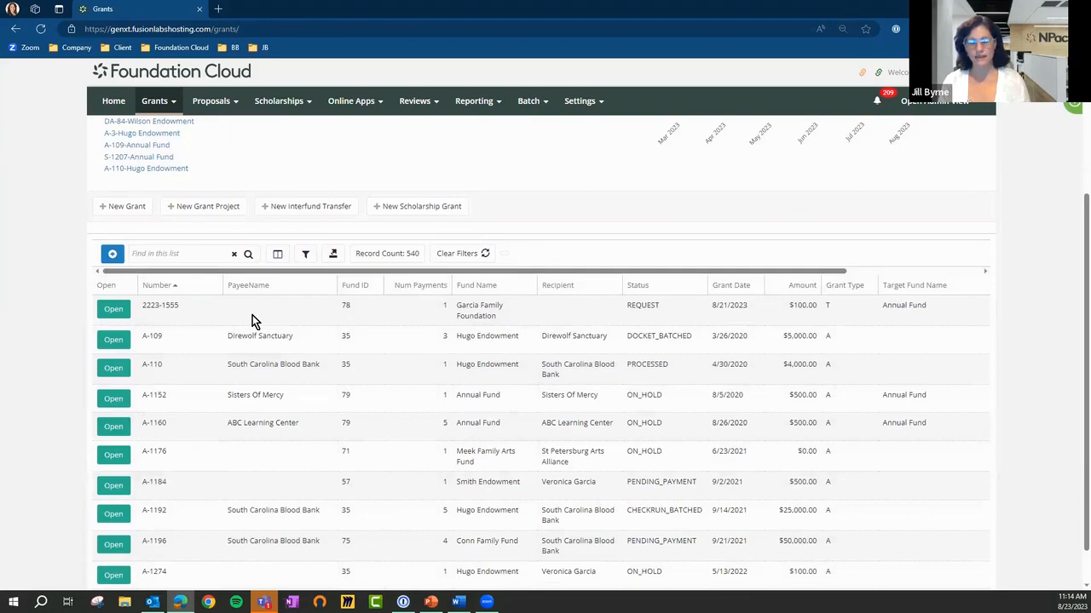
{"action": "left_click", "coordinate": [277, 254]}
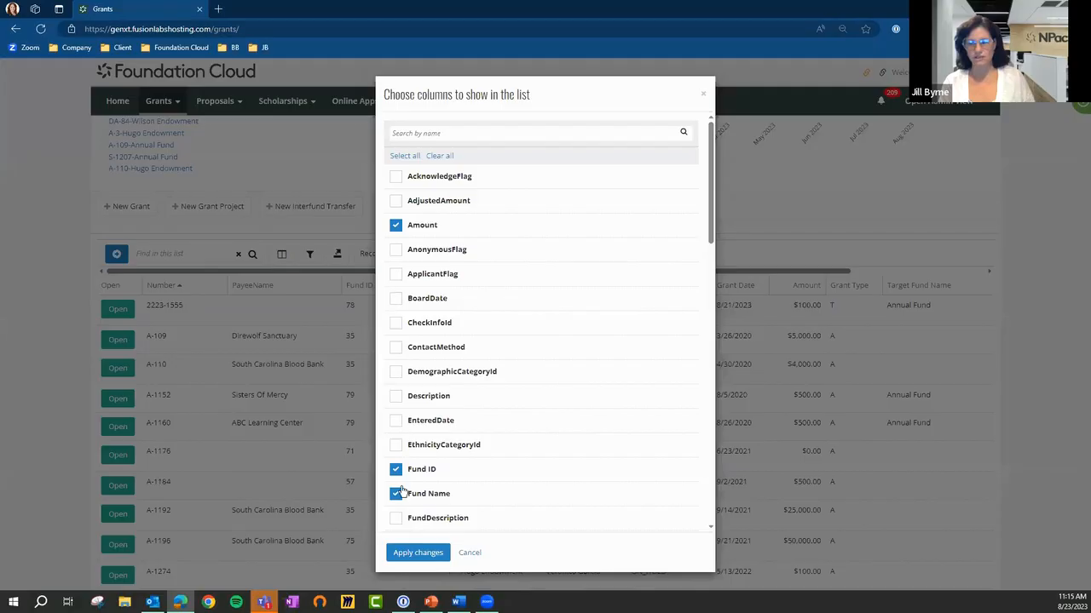
{"action": "left_click", "coordinate": [470, 553]}
Filter the grants list to the grant type D - Designated
{"action": "left_click", "coordinate": [305, 254]}
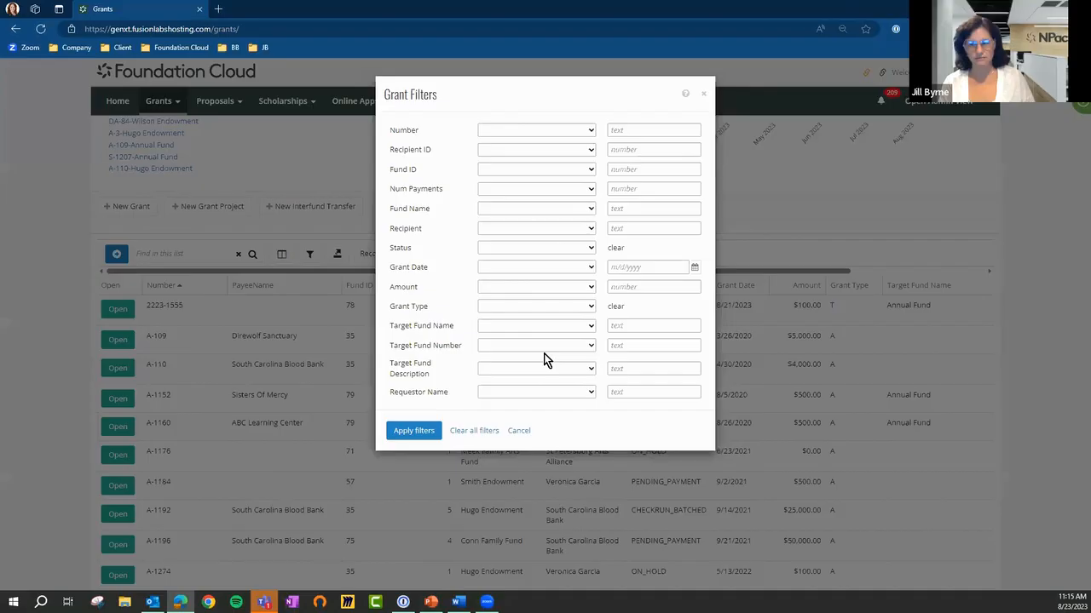
{"action": "left_click", "coordinate": [539, 304]}
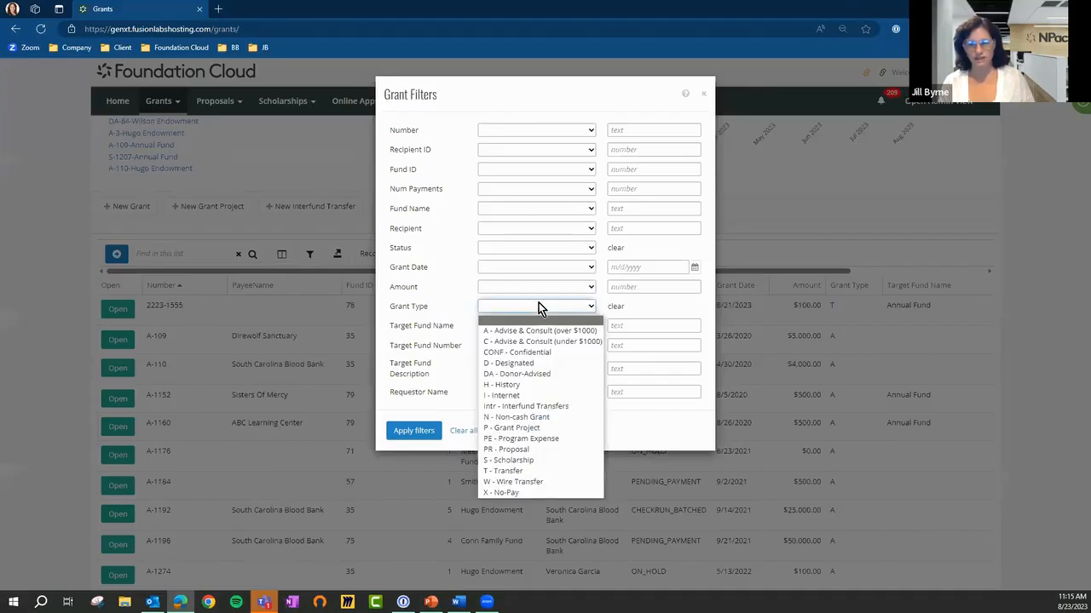
{"action": "left_click", "coordinate": [550, 362]}
{"action": "left_click", "coordinate": [410, 432]}
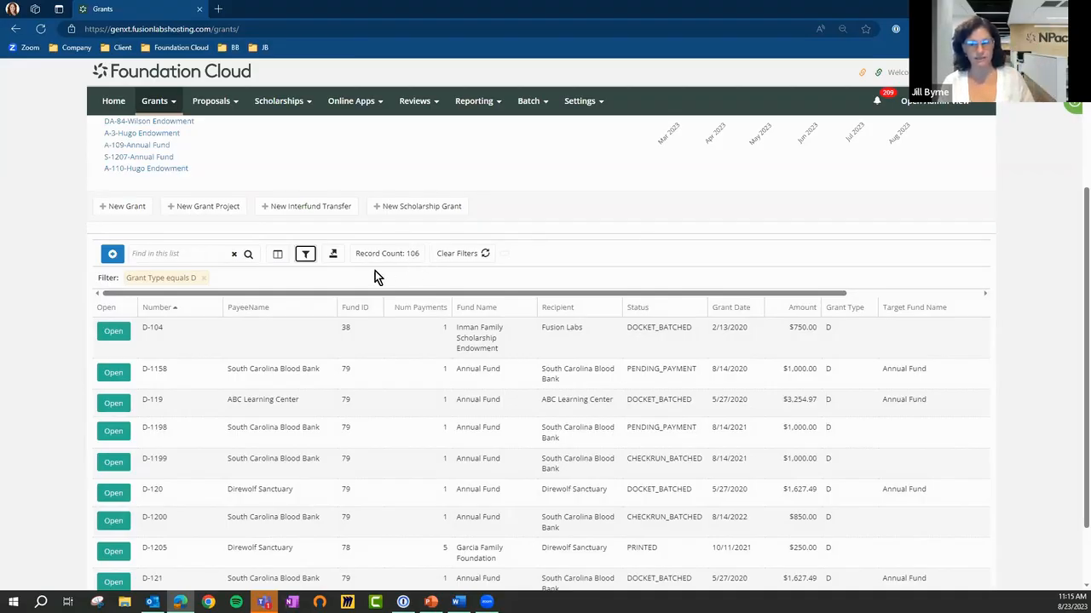
Export the filtered grants list to a CSV file and open the download in Excel
{"action": "left_click", "coordinate": [332, 263]}
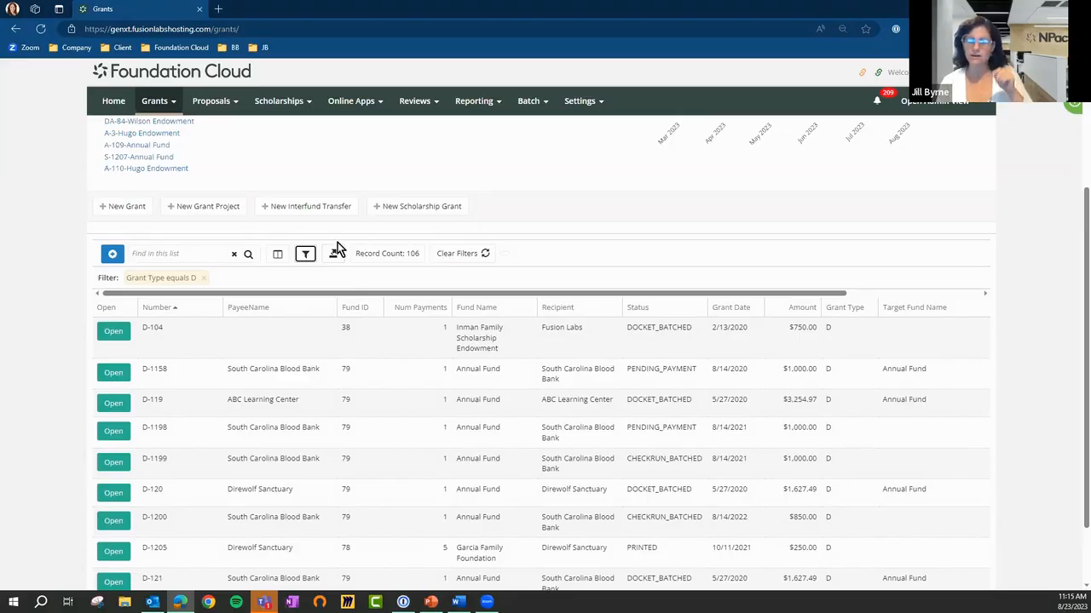
{"action": "left_click", "coordinate": [336, 253]}
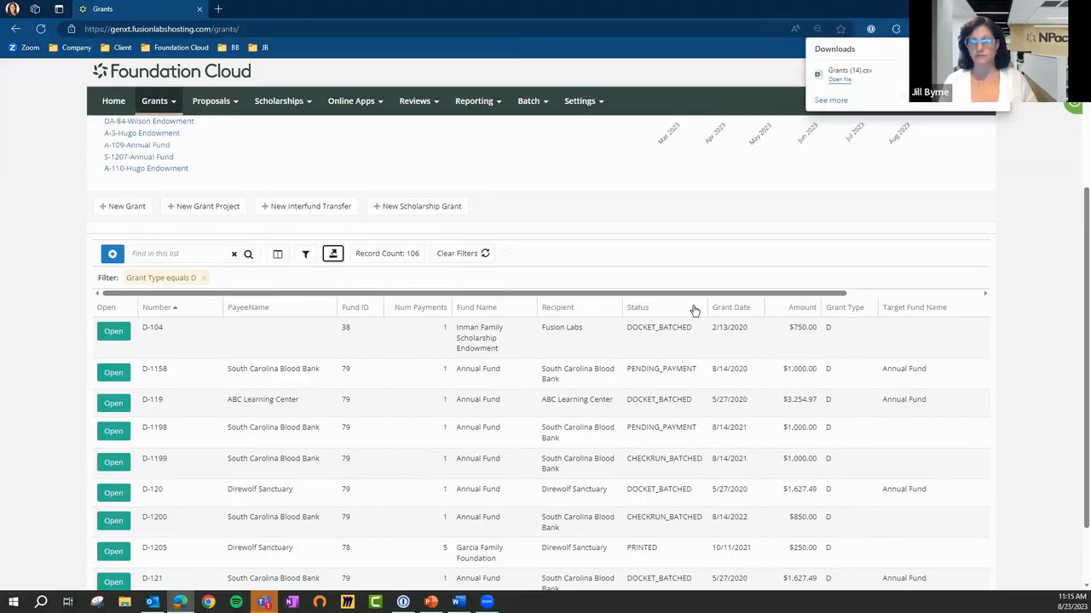
{"action": "left_click", "coordinate": [840, 80]}
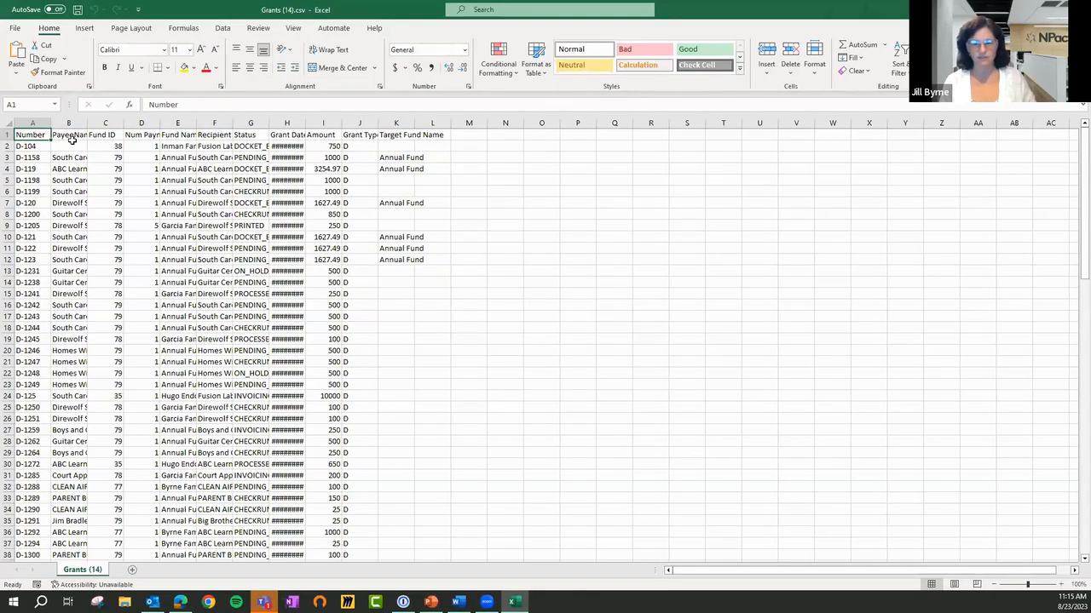
Autofit all column widths in the exported grants sheet and return to the grants list in the browser
{"action": "left_click", "coordinate": [7, 124]}
{"action": "double_click", "coordinate": [51, 122]}
{"action": "left_click", "coordinate": [170, 179]}
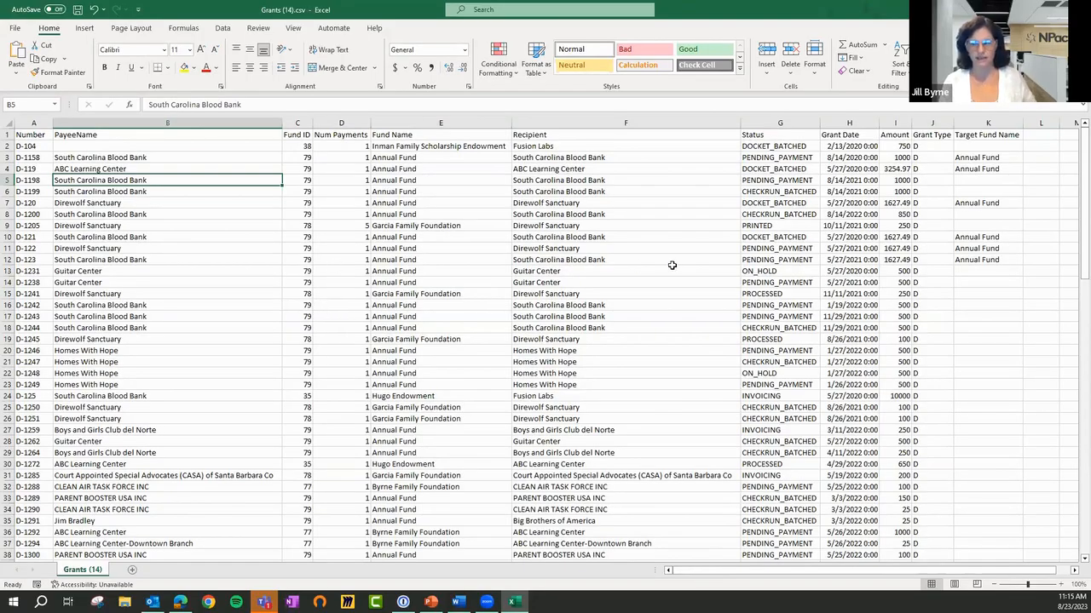
{"action": "left_click", "coordinate": [1023, 9]}
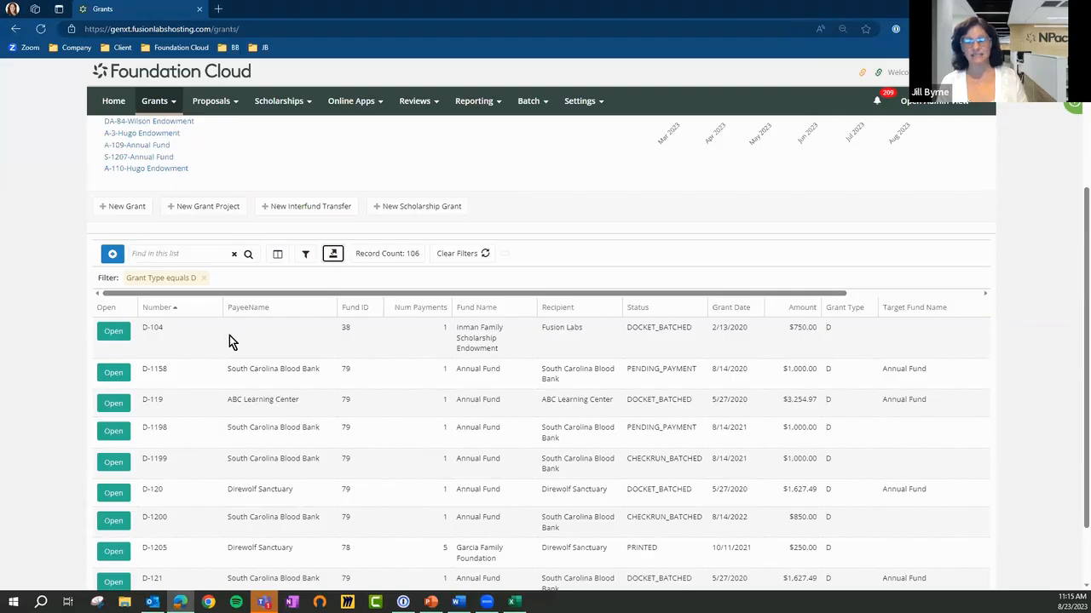
Move the PayeeName column directly after the Recipient column in the grants list
{"action": "left_click", "coordinate": [155, 101]}
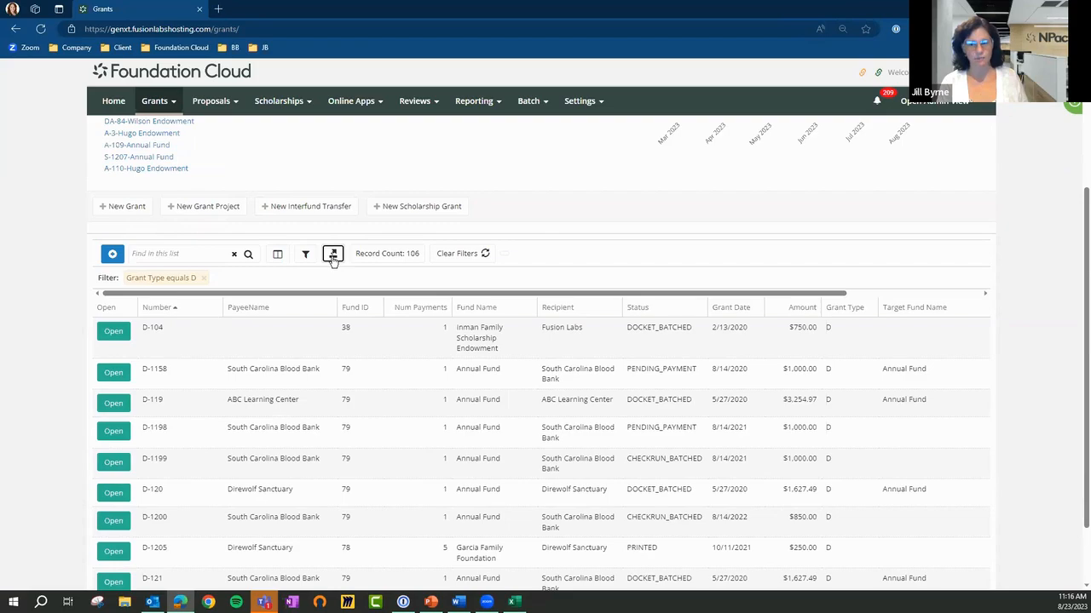
{"action": "left_click_drag", "start_coordinate": [292, 308], "coordinate": [593, 332]}
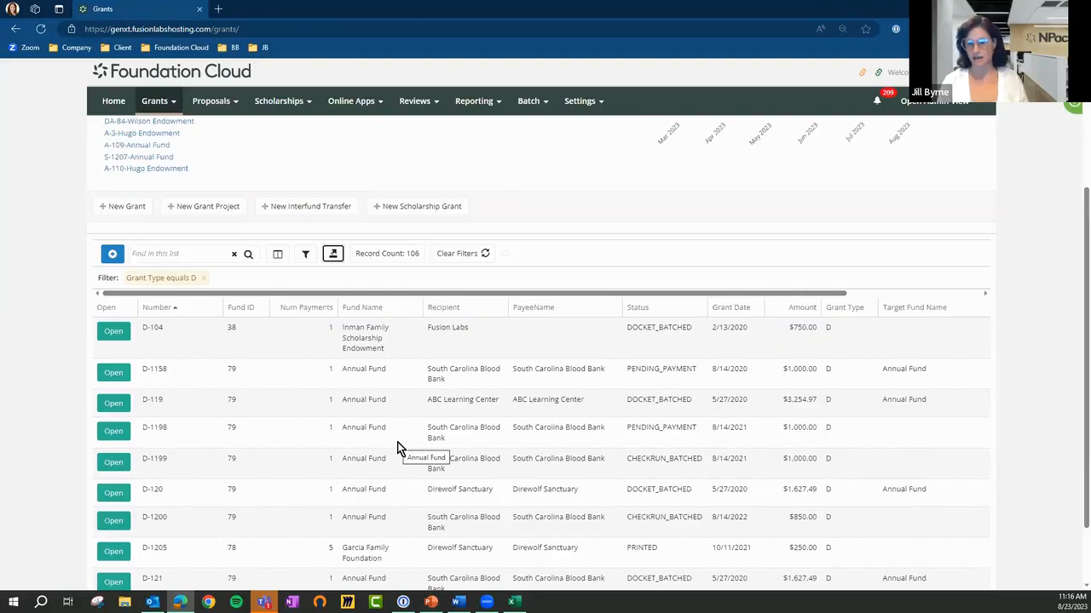
Open the record of grant D-1158 and return to the filtered Grants list
{"action": "left_click", "coordinate": [114, 374]}
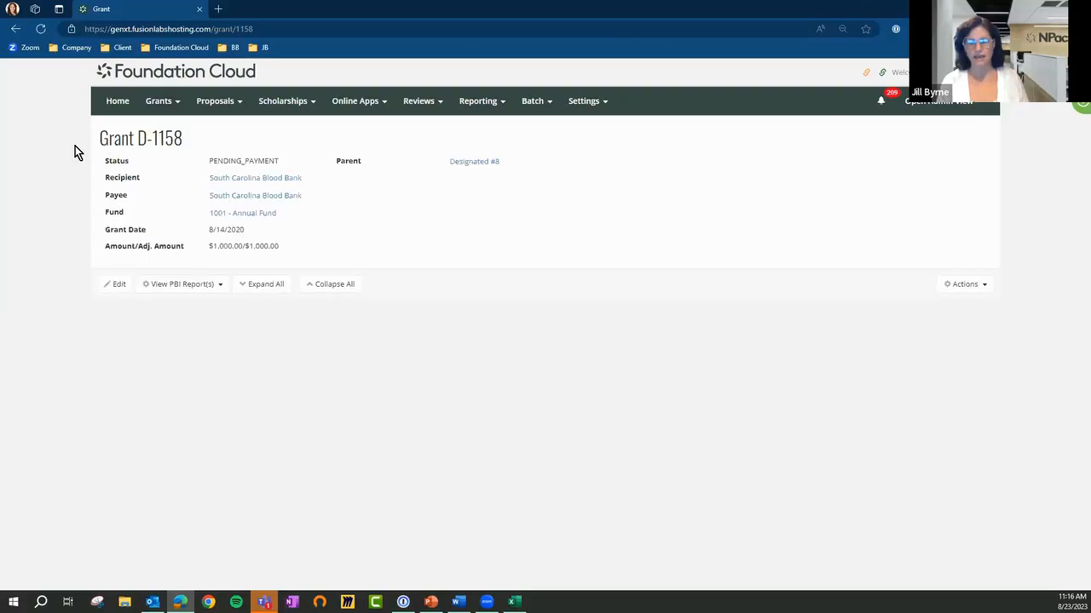
{"action": "left_click", "coordinate": [154, 100]}
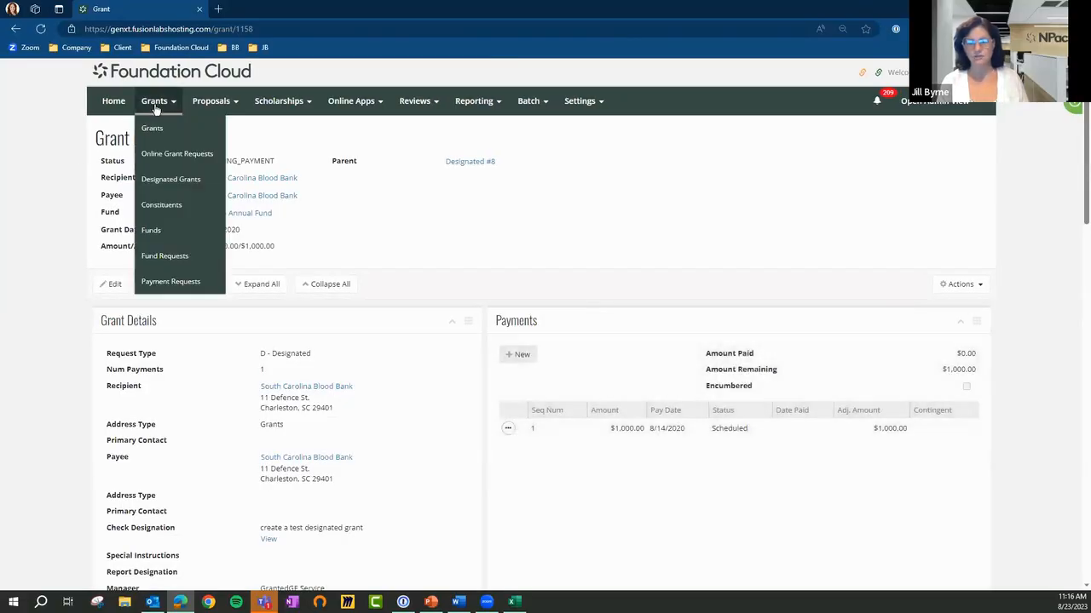
{"action": "left_click", "coordinate": [162, 129]}
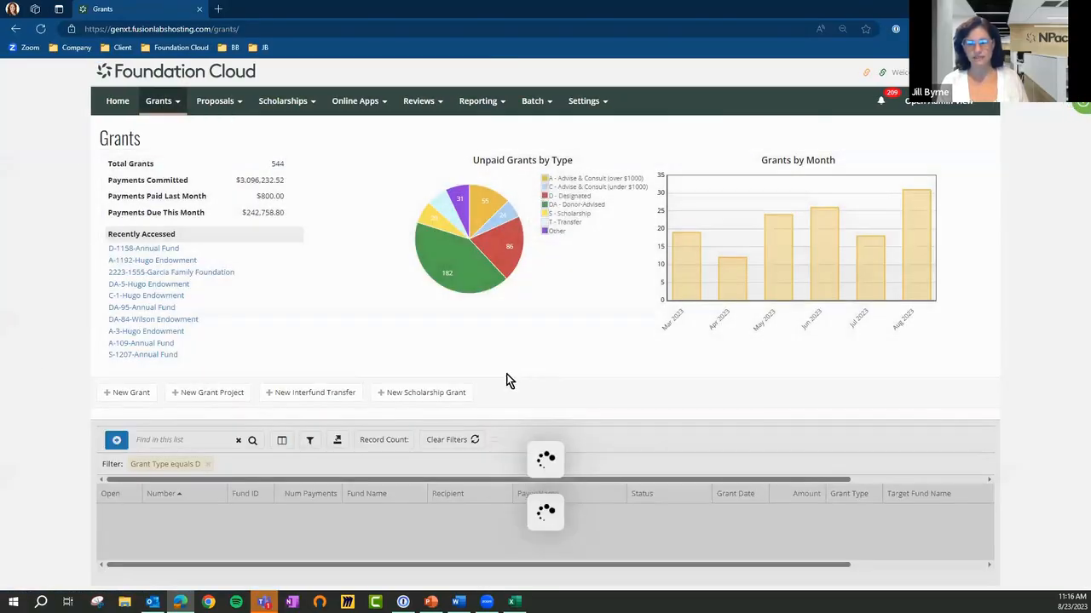
{"action": "scroll", "coordinate": [597, 396], "scroll_direction": "down", "scroll_amount": 2}
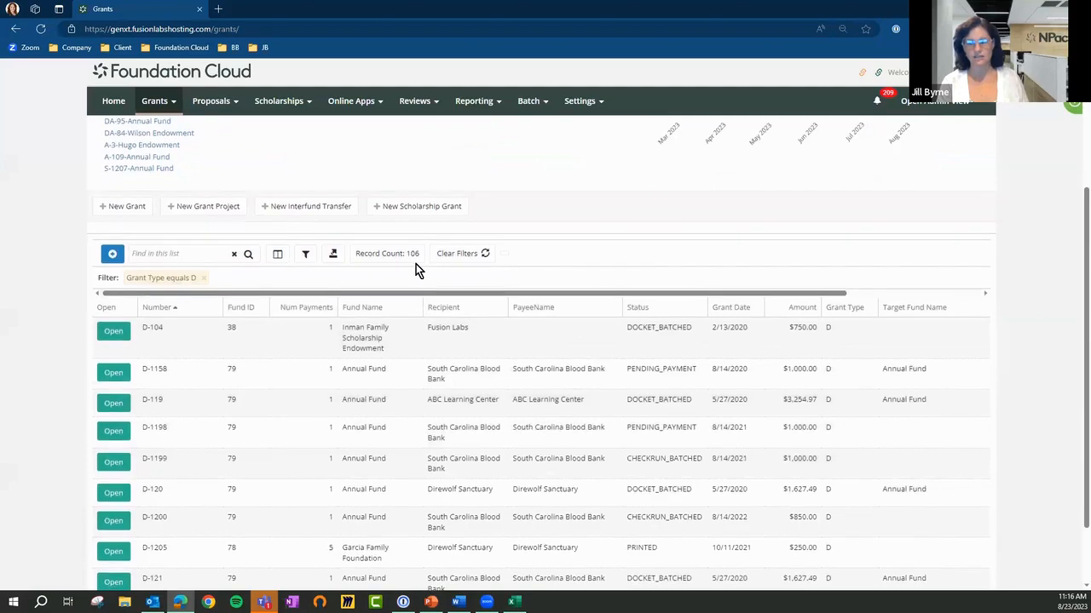
{"action": "left_click", "coordinate": [416, 263]}
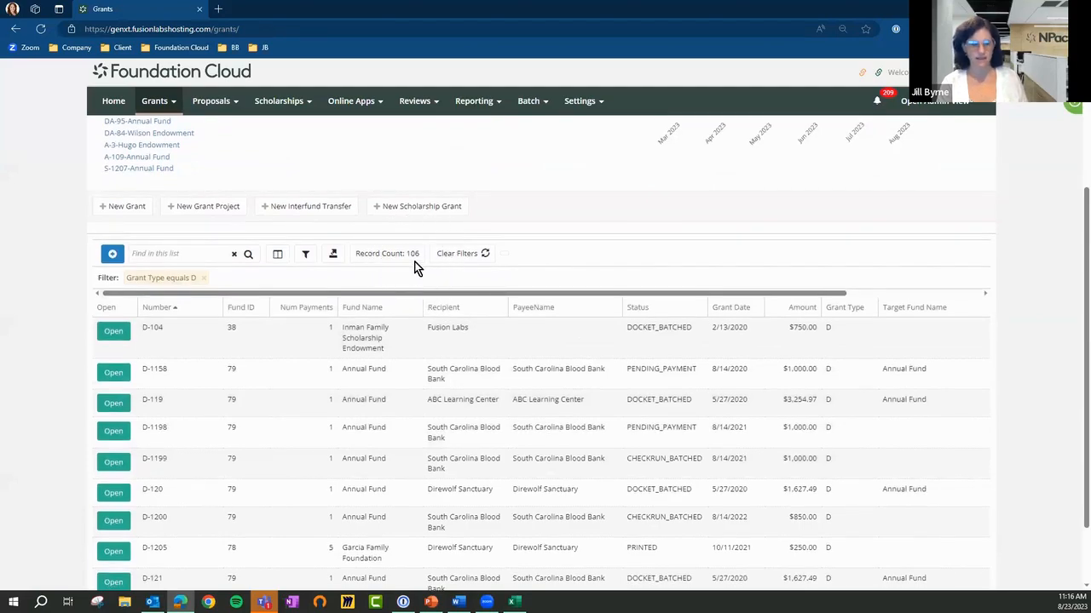
{"action": "left_click", "coordinate": [468, 261]}
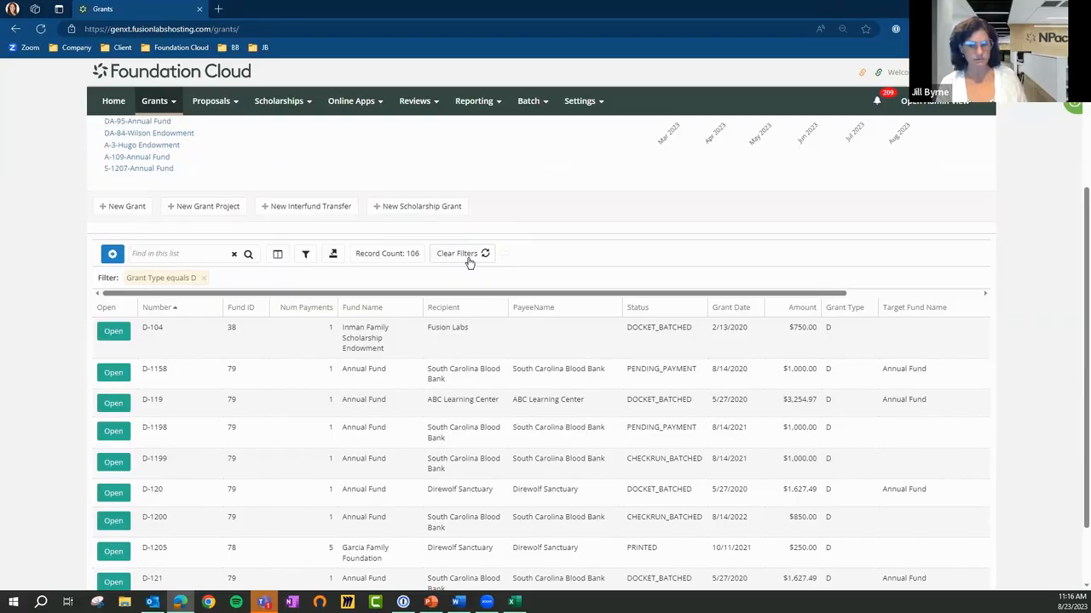
{"action": "left_click", "coordinate": [933, 102]}
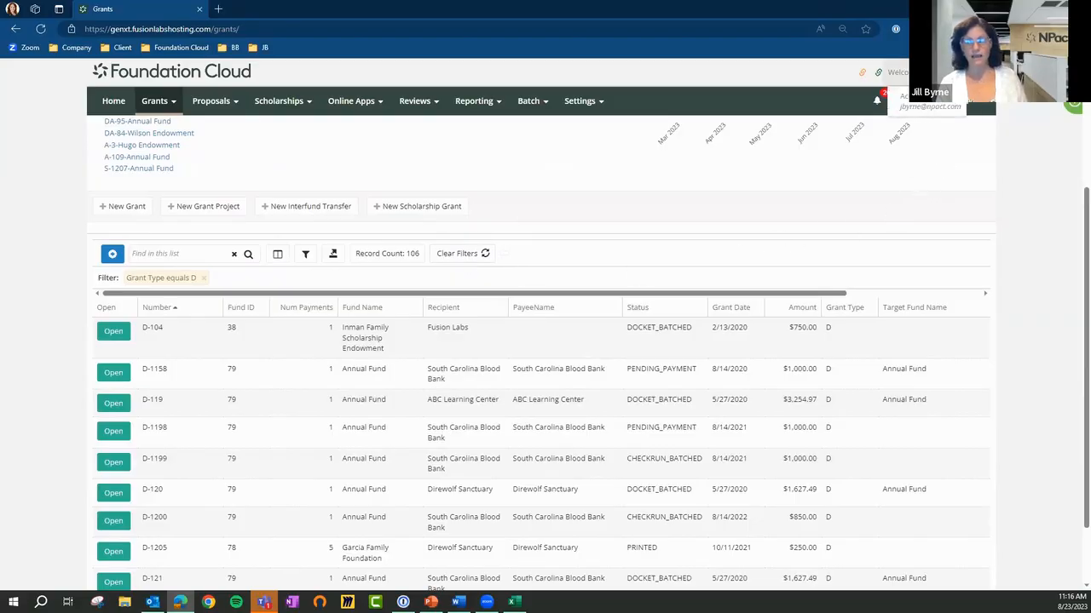
{"action": "left_click", "coordinate": [926, 128]}
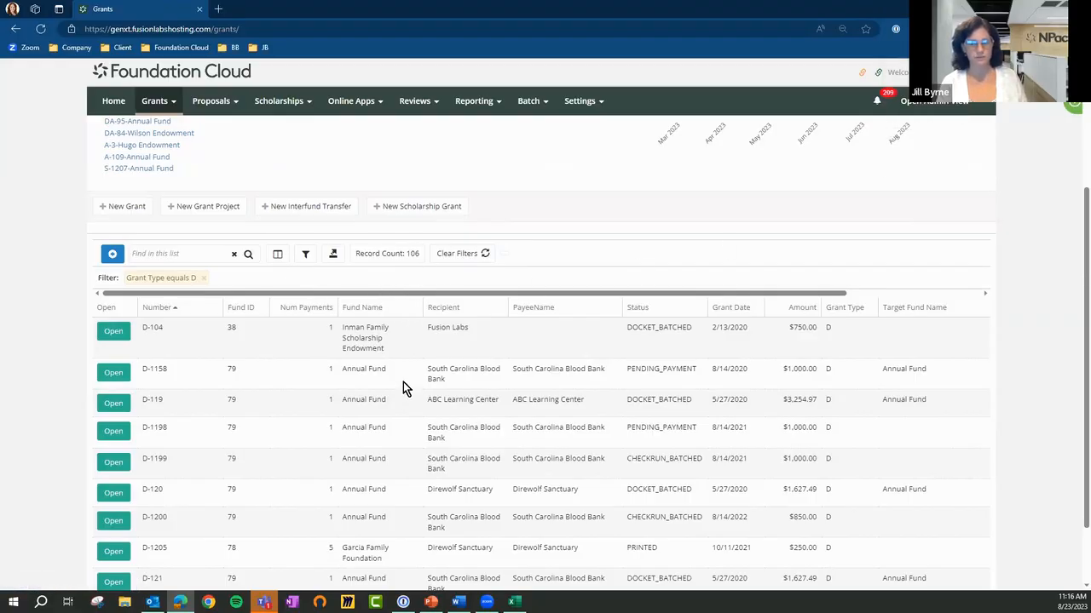
Open the Queries page of the reporting area
{"action": "scroll", "coordinate": [404, 395], "scroll_direction": "up", "scroll_amount": 3}
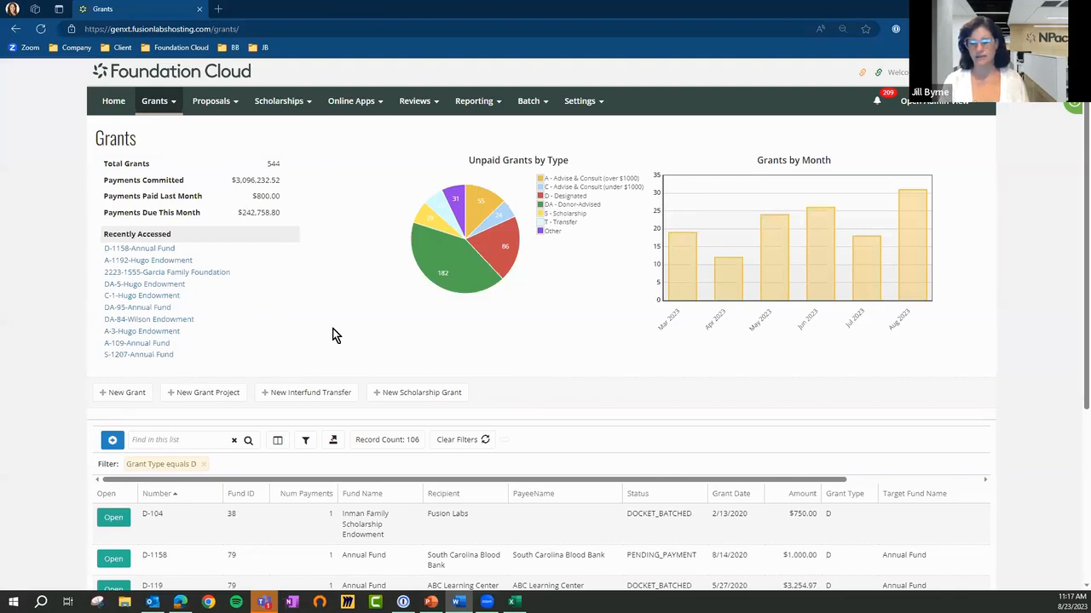
{"action": "left_click", "coordinate": [475, 101]}
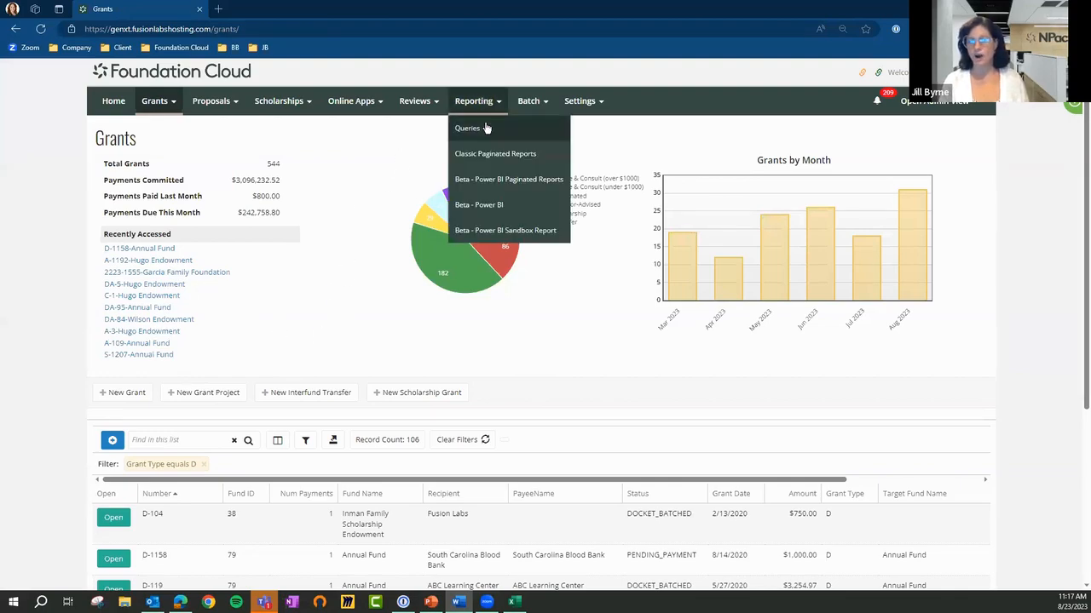
{"action": "left_click", "coordinate": [485, 128]}
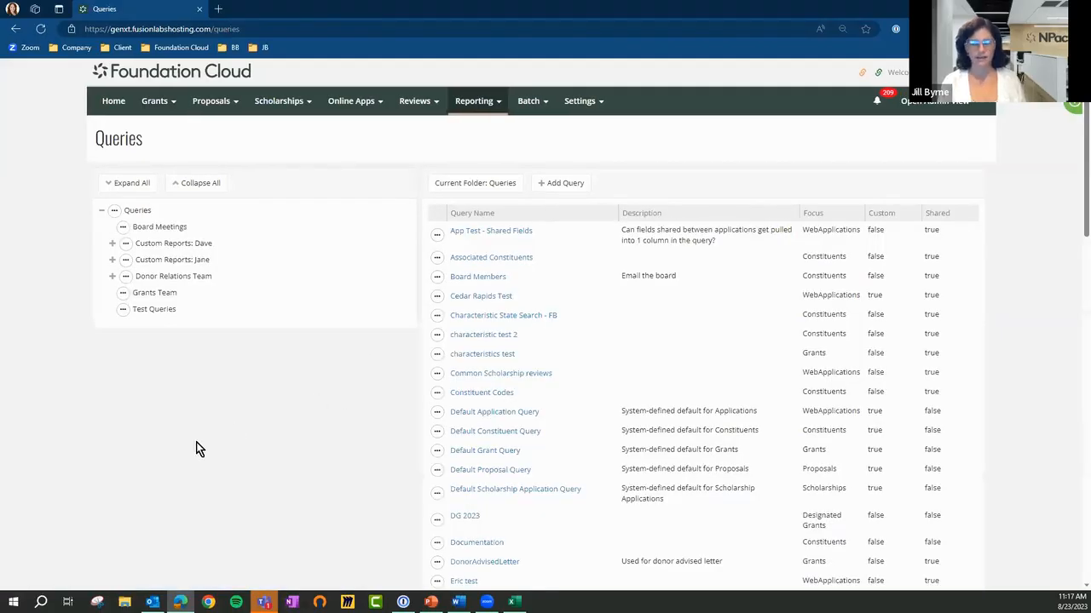
{"action": "key", "text": "alt+Tab"}
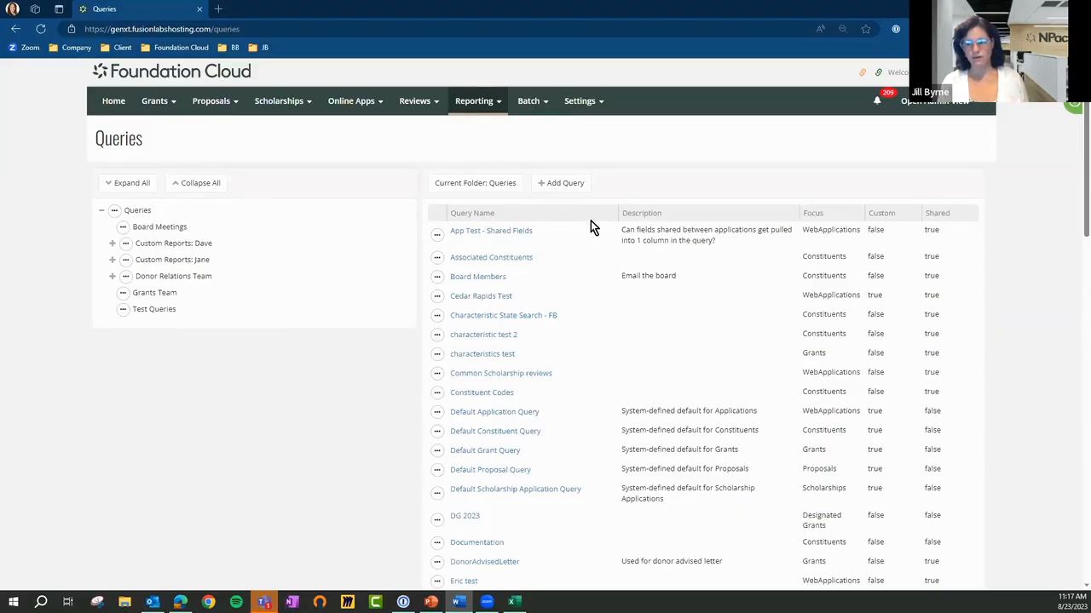
{"action": "left_click", "coordinate": [1076, 232]}
{"action": "left_click_drag", "start_coordinate": [1075, 236], "coordinate": [1078, 176]}
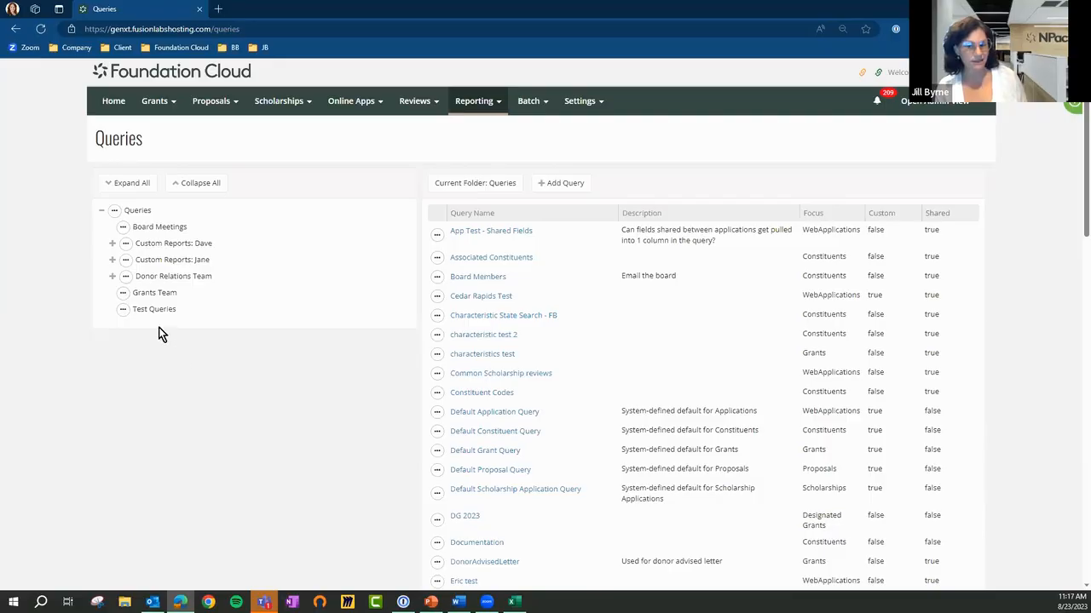
Expand the Donor Relations Team query folder and show the queries stored in the Board Meetings folder
{"action": "left_click", "coordinate": [112, 279]}
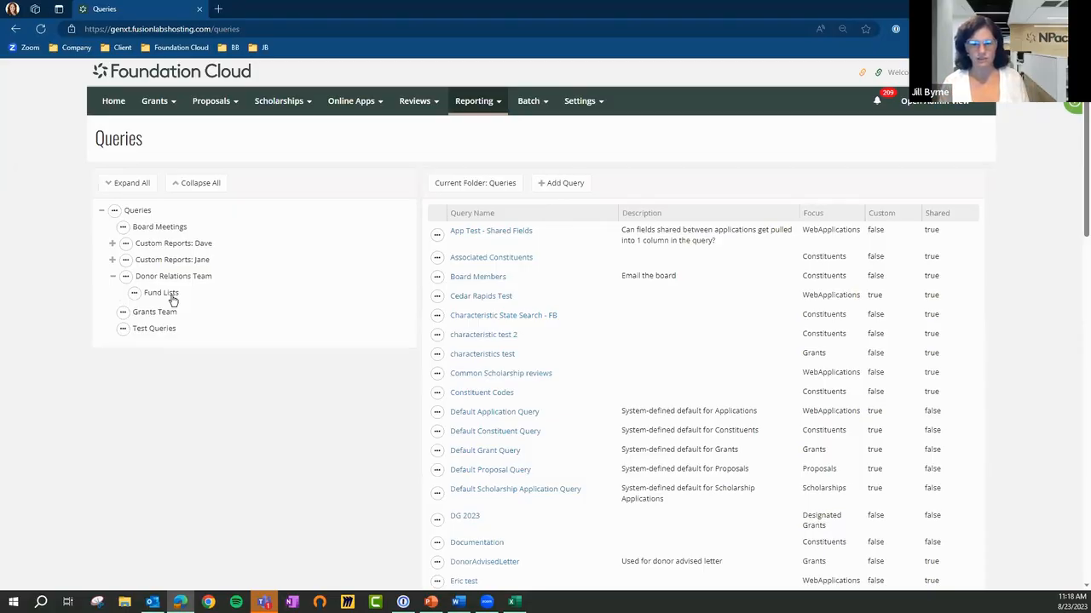
{"action": "left_click", "coordinate": [147, 230]}
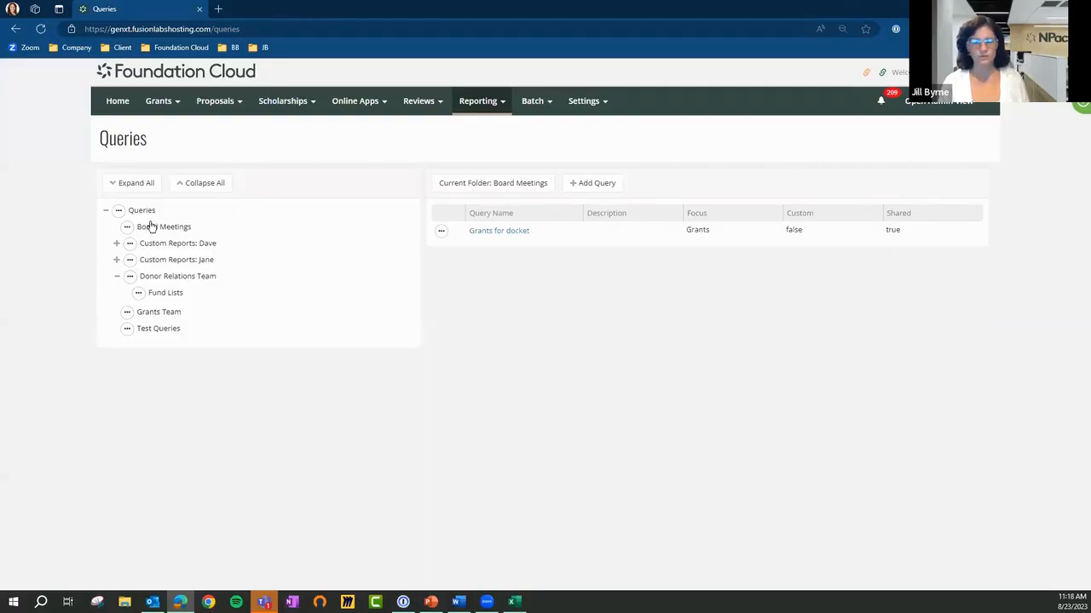
View the folder actions for the Queries and Board Meetings folders, and show the queries in the first Custom Reports folder
{"action": "left_click", "coordinate": [119, 210]}
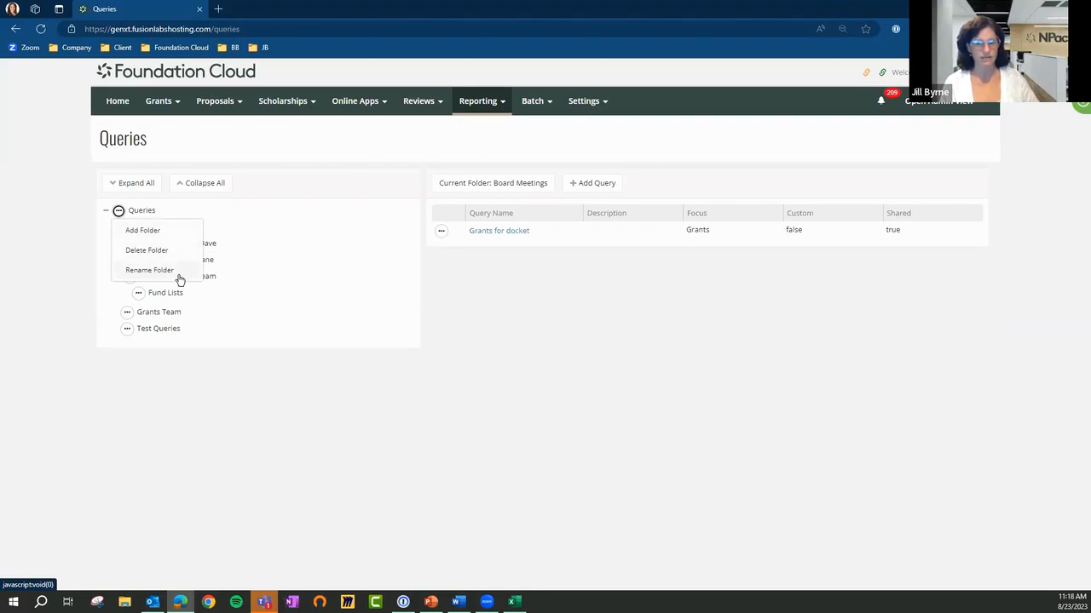
{"action": "left_click", "coordinate": [75, 257]}
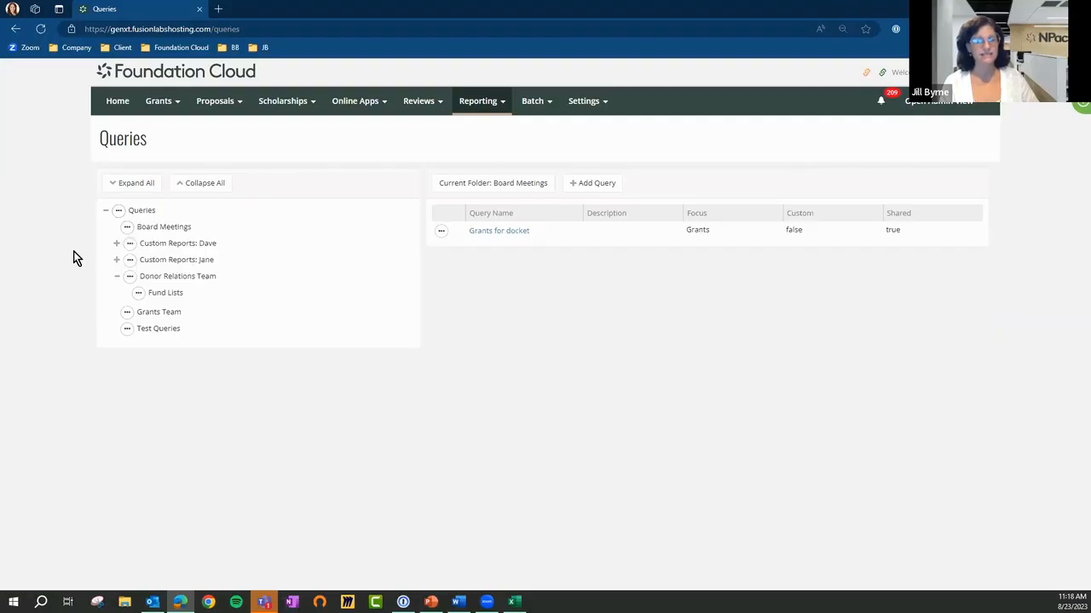
{"action": "left_click", "coordinate": [127, 228]}
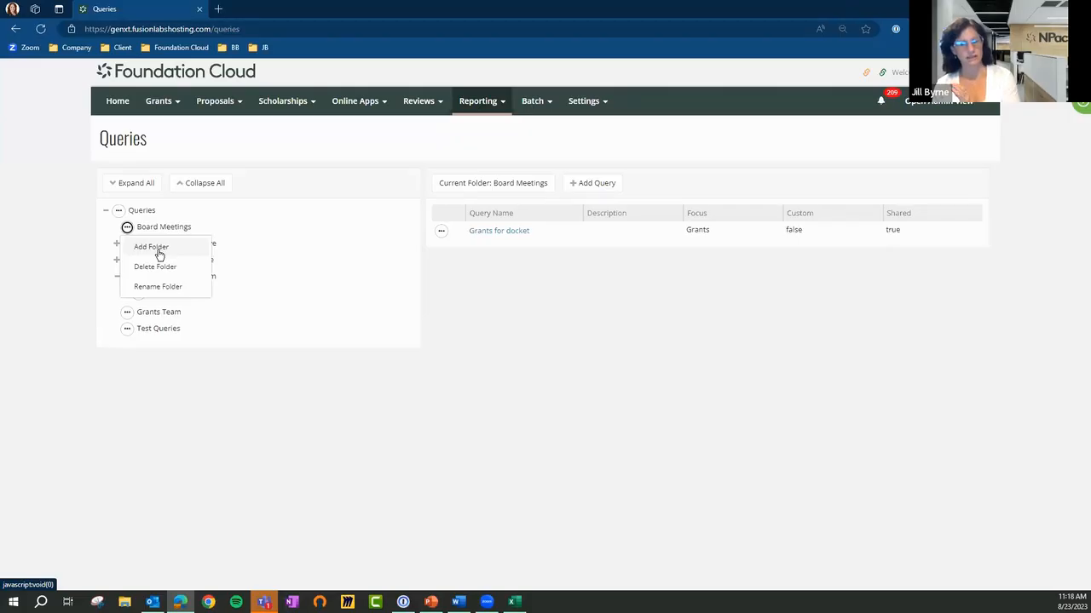
{"action": "left_click", "coordinate": [164, 422]}
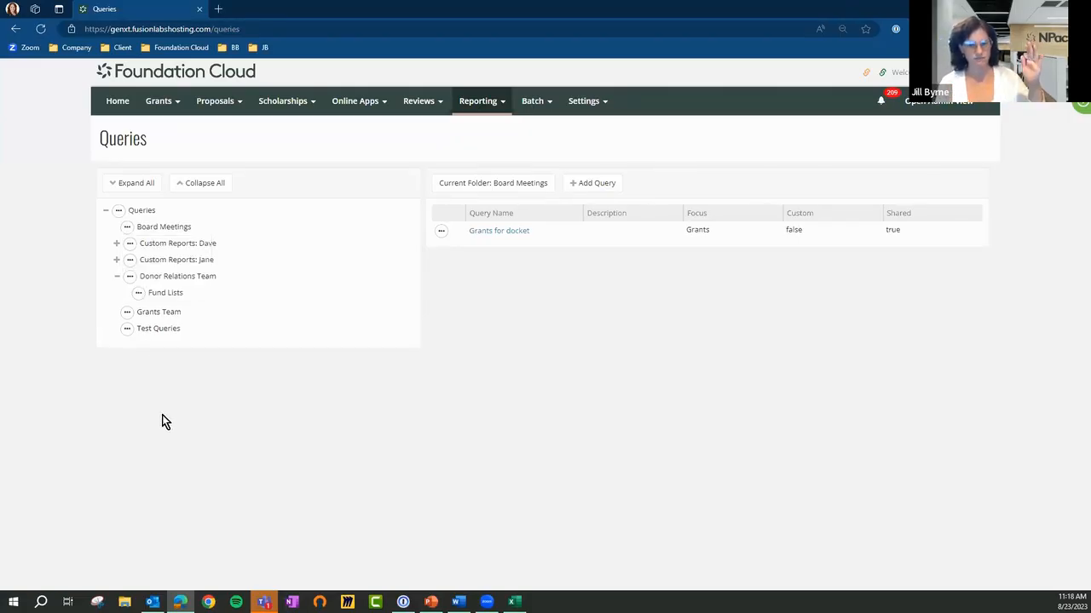
{"action": "left_click", "coordinate": [149, 246]}
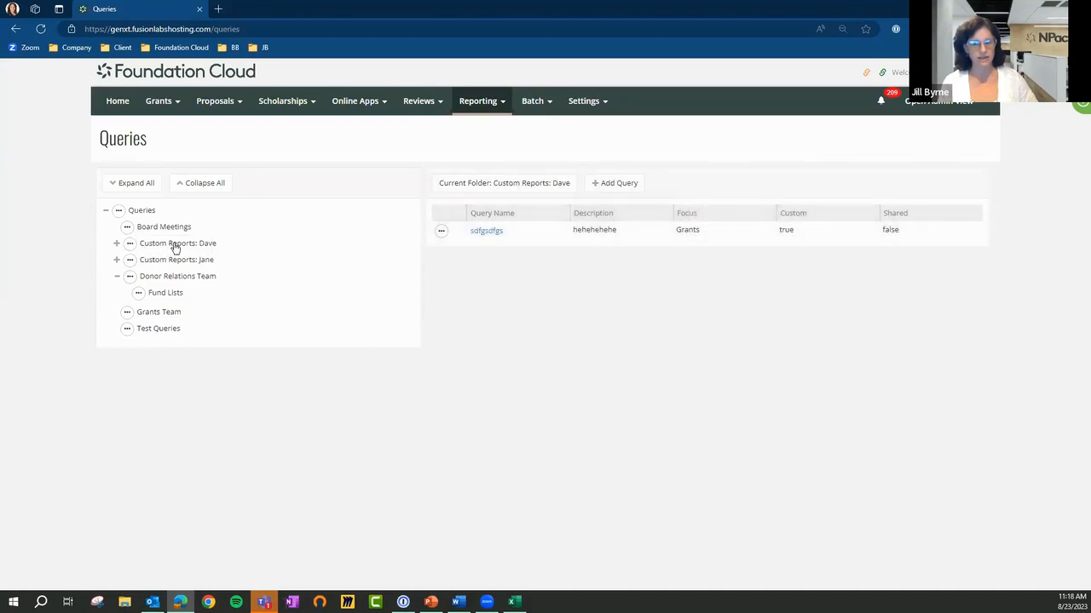
Show the queries in the second Custom Reports folder, and view the blank new-query form for the Board Meetings folder
{"action": "left_click", "coordinate": [172, 259]}
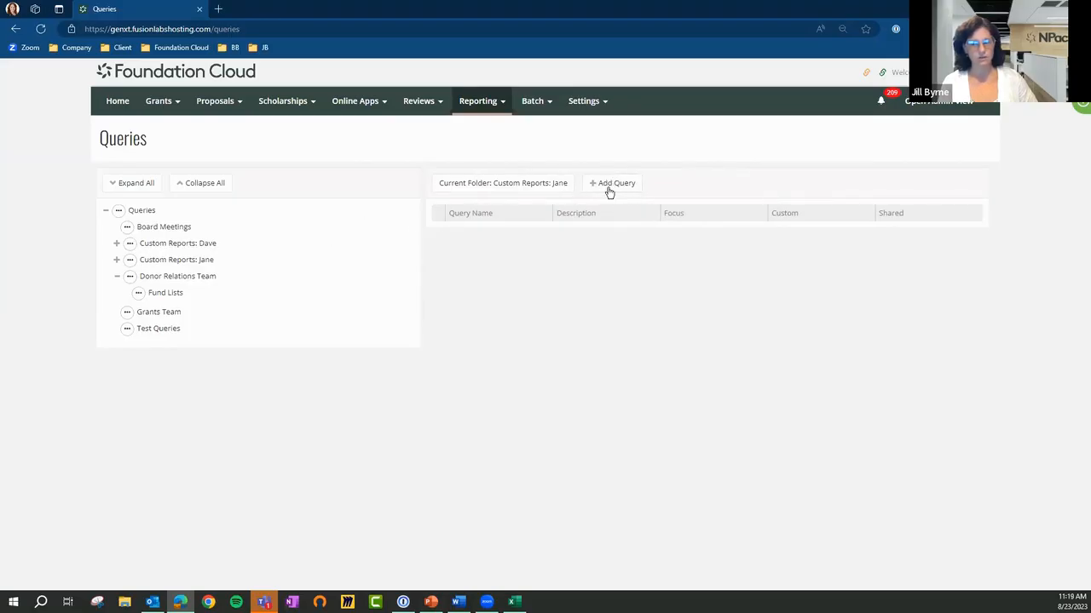
{"action": "left_click", "coordinate": [178, 228]}
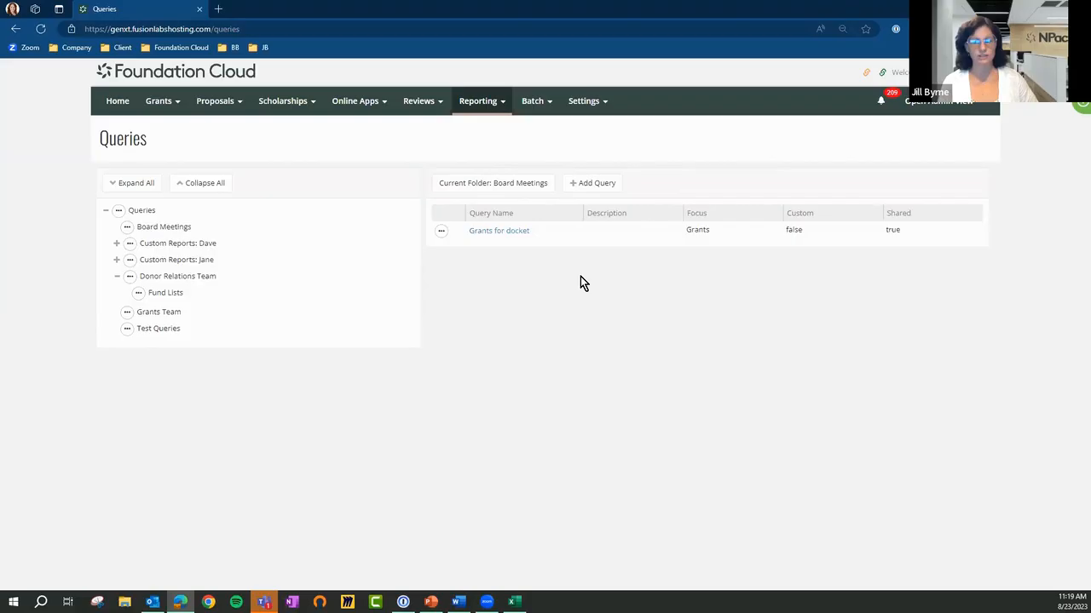
{"action": "left_click", "coordinate": [598, 184]}
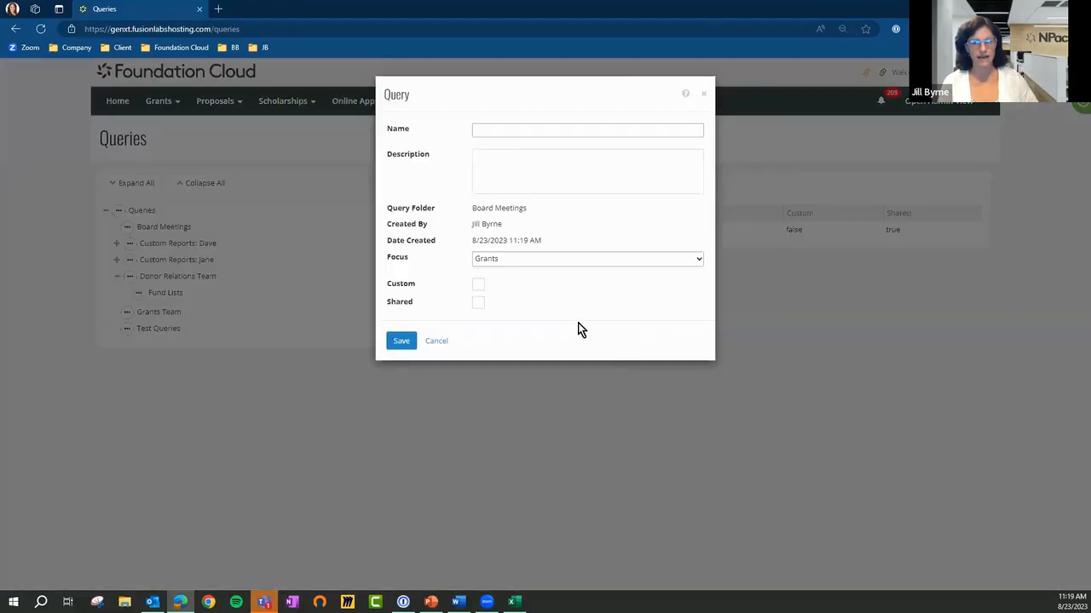
{"action": "left_click_drag", "start_coordinate": [473, 208], "coordinate": [523, 208]}
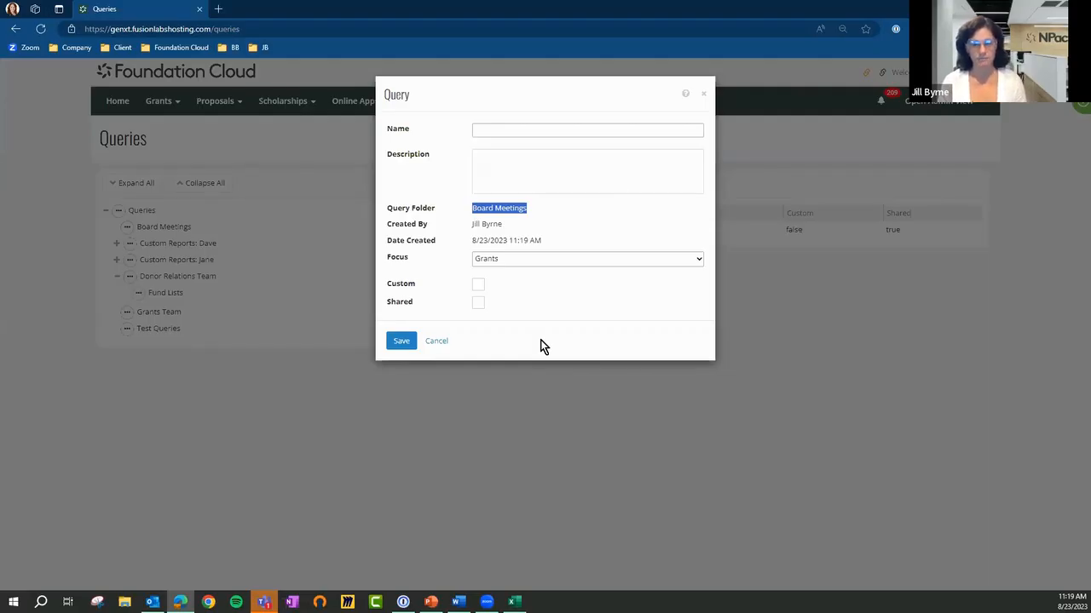
{"action": "left_click", "coordinate": [436, 341]}
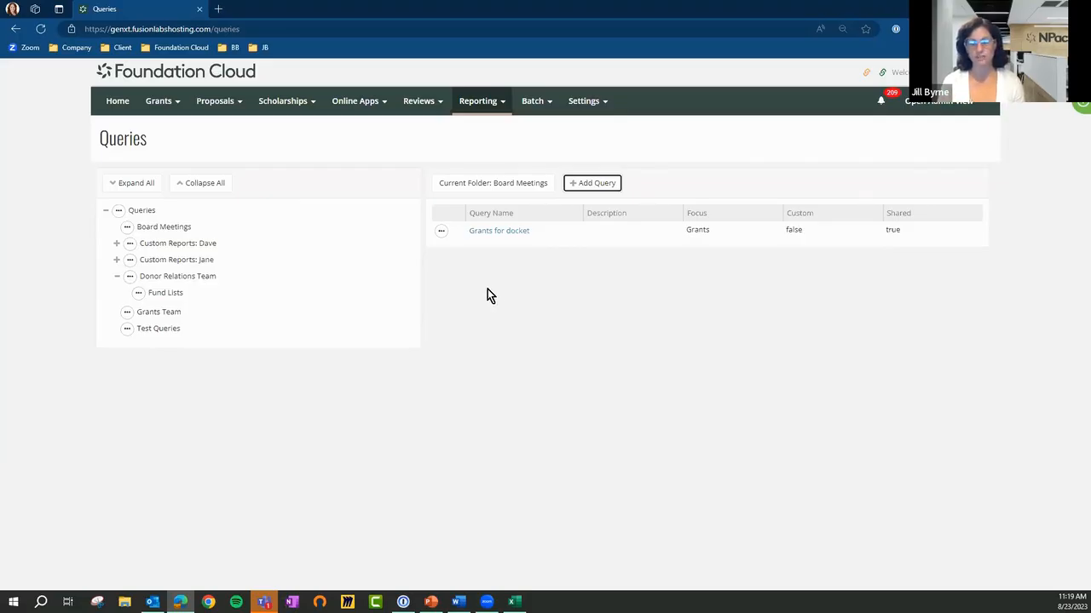
Open the Grants for docket query for editing and view the Focus options offered in its information form
{"action": "left_click", "coordinate": [441, 230]}
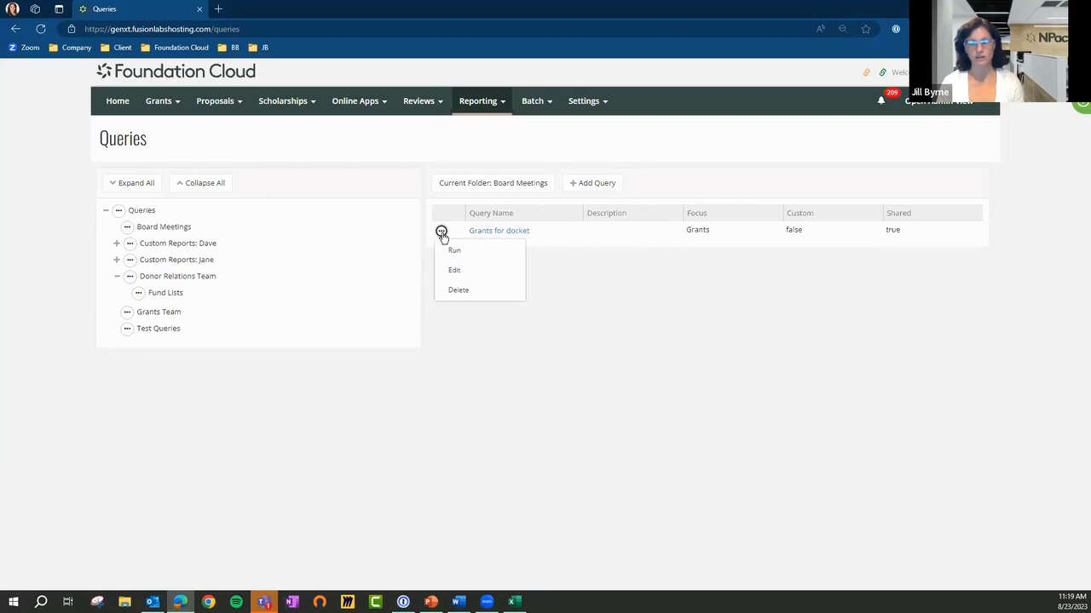
{"action": "left_click", "coordinate": [463, 273]}
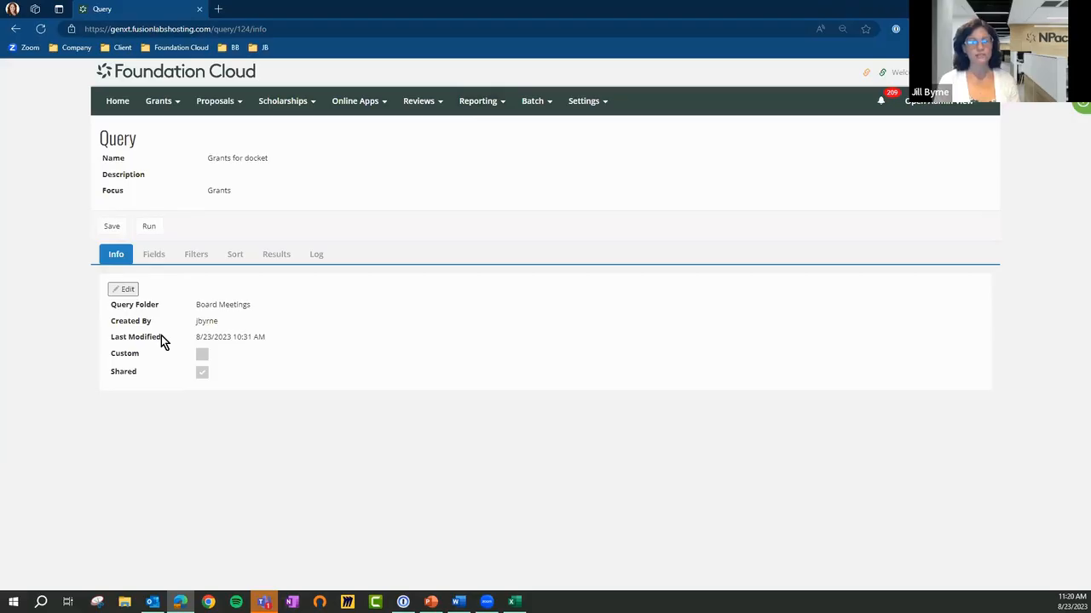
{"action": "left_click", "coordinate": [123, 289]}
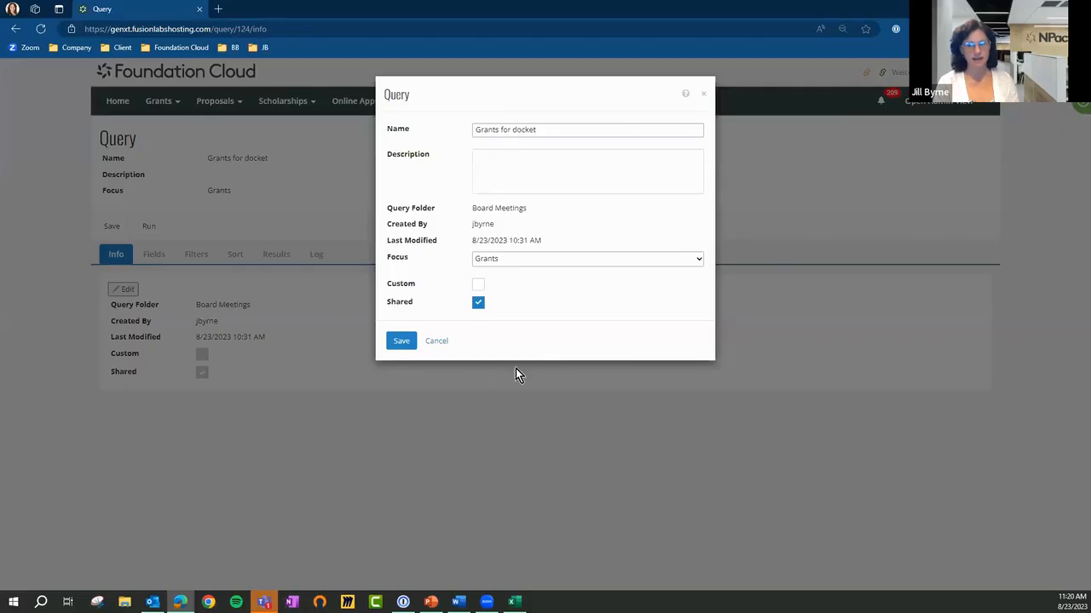
{"action": "left_click", "coordinate": [698, 261]}
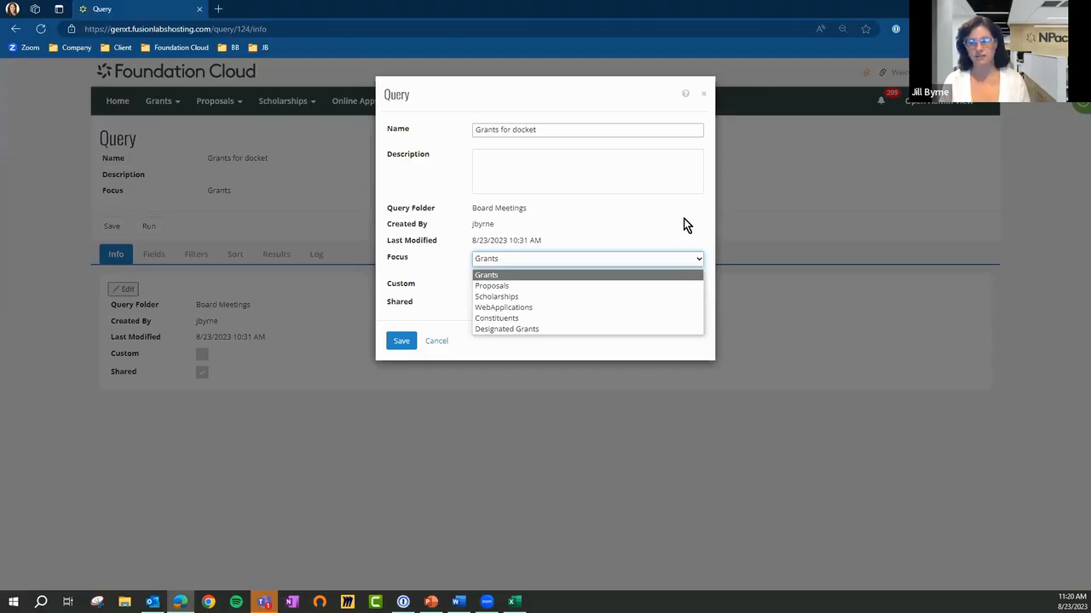
{"action": "left_click", "coordinate": [683, 217]}
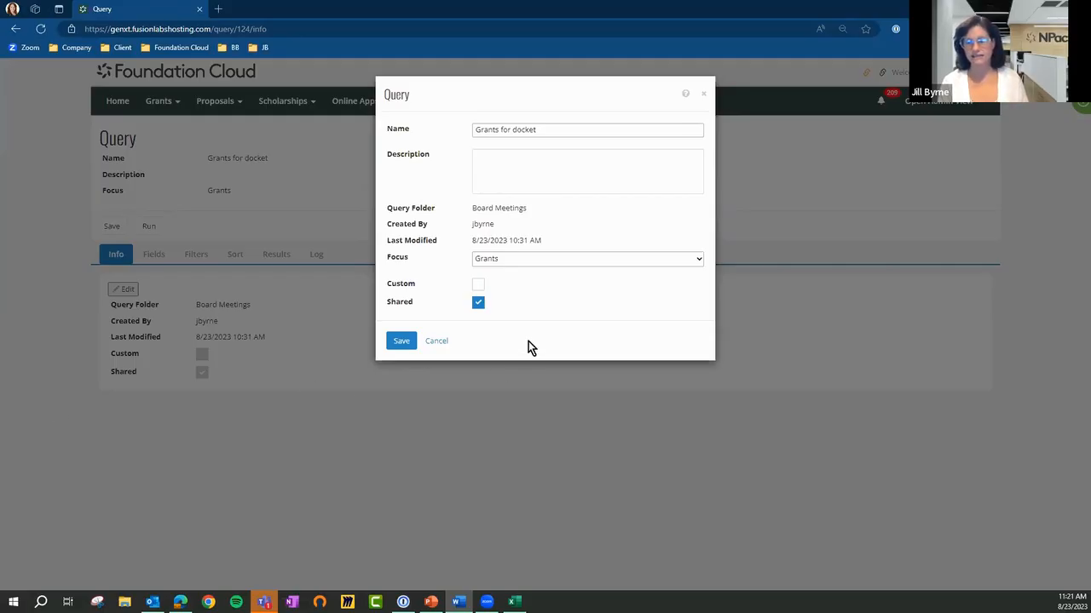
Try out the Shared and Custom options in the Grants for docket query's information form, and discard the changes
{"action": "left_click", "coordinate": [478, 302]}
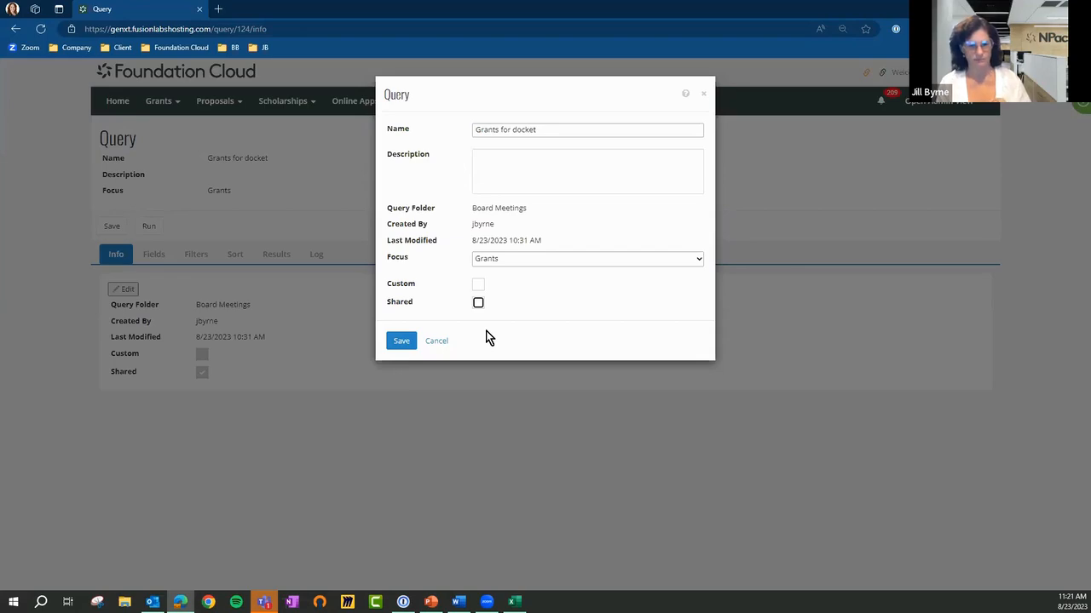
{"action": "left_click", "coordinate": [478, 304]}
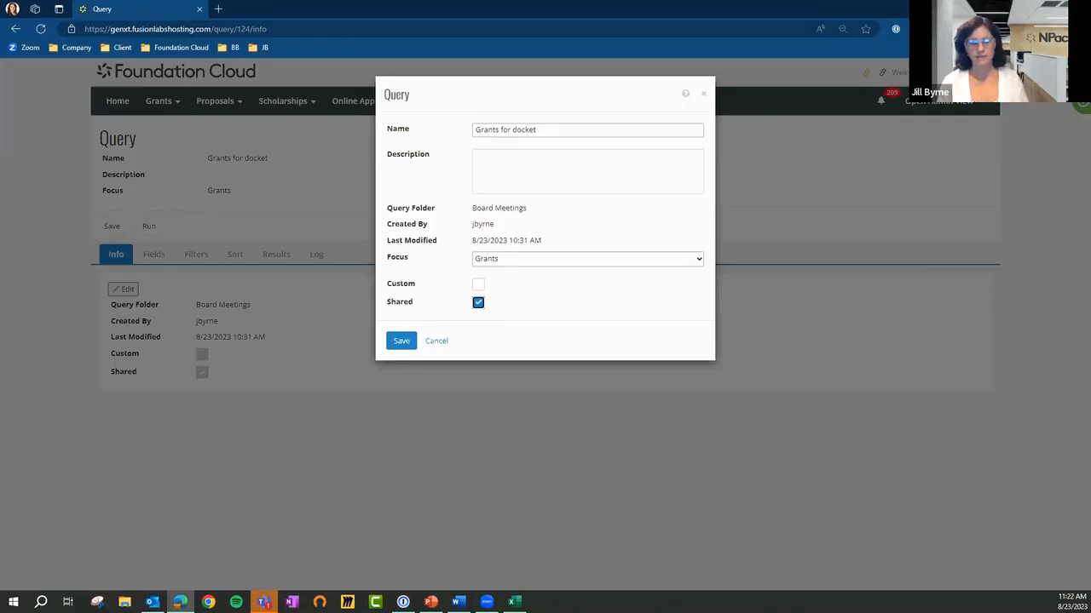
{"action": "key", "text": "alt+Tab"}
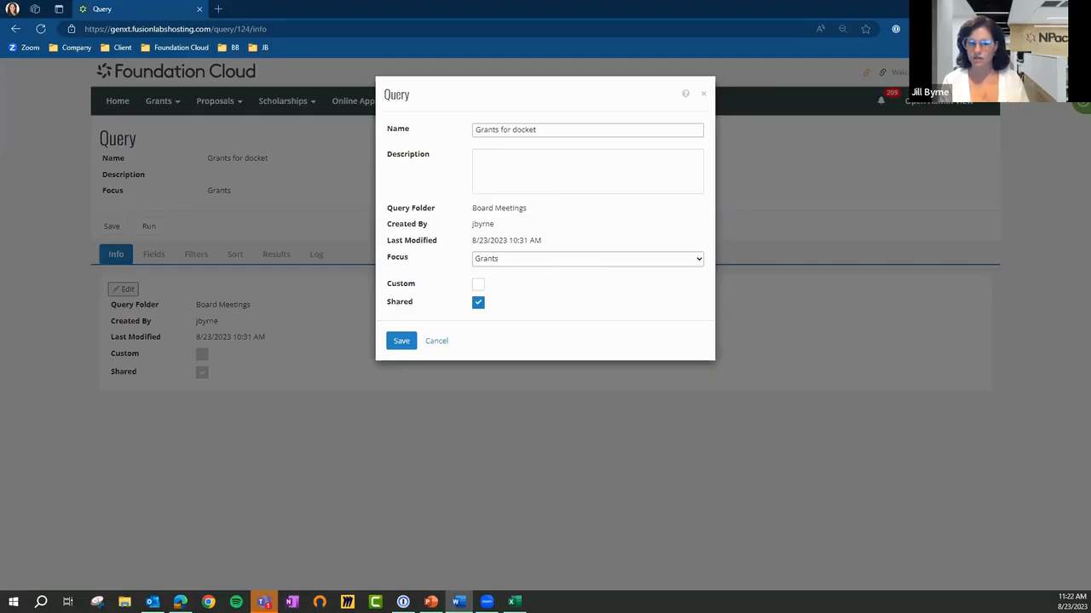
{"action": "left_click", "coordinate": [478, 284]}
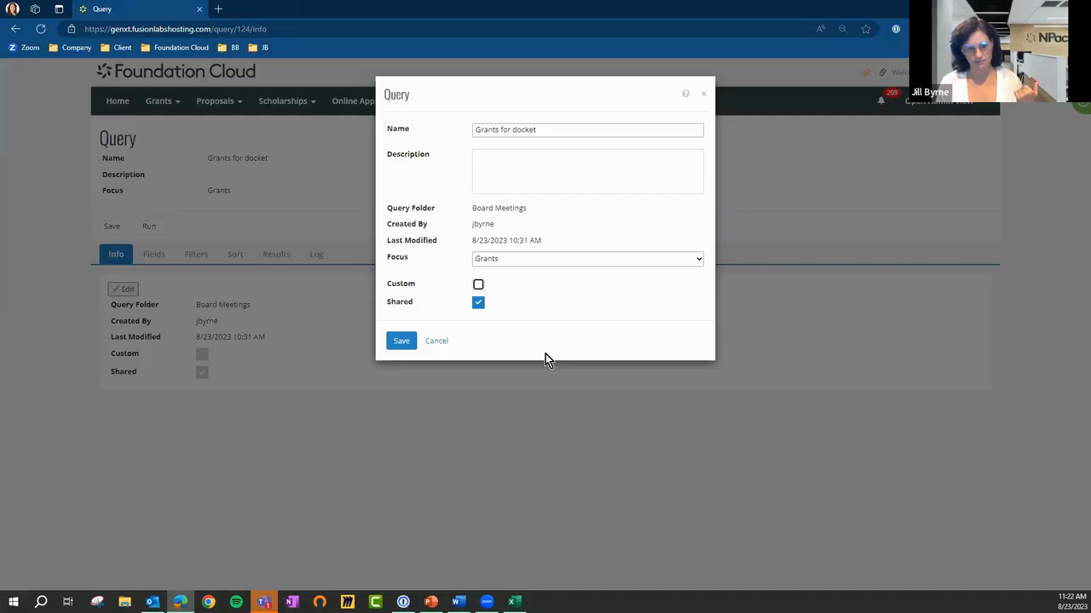
{"action": "left_click", "coordinate": [478, 286]}
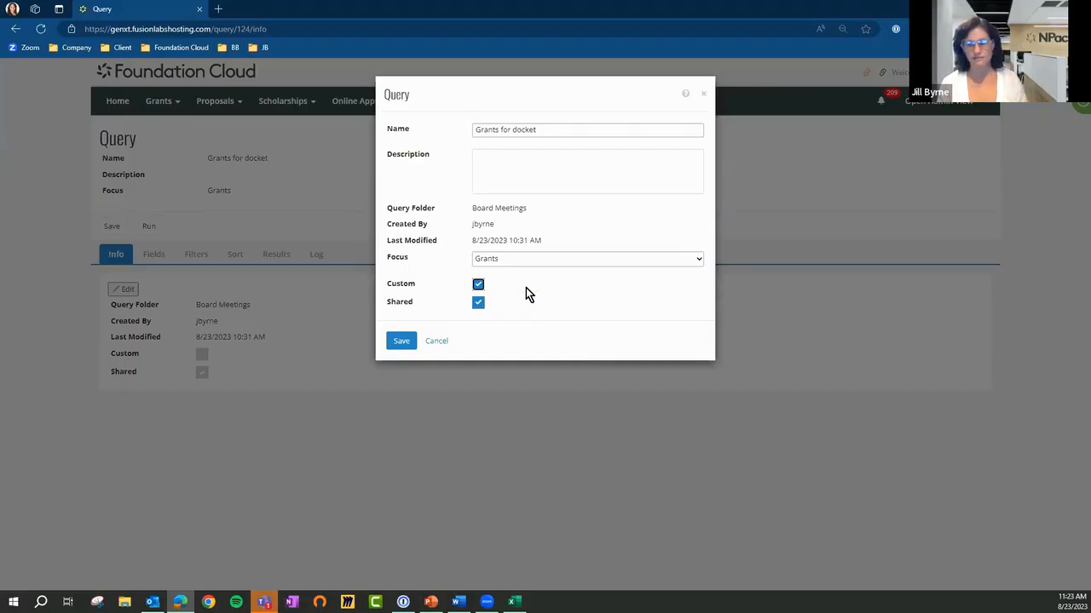
{"action": "left_click", "coordinate": [439, 341]}
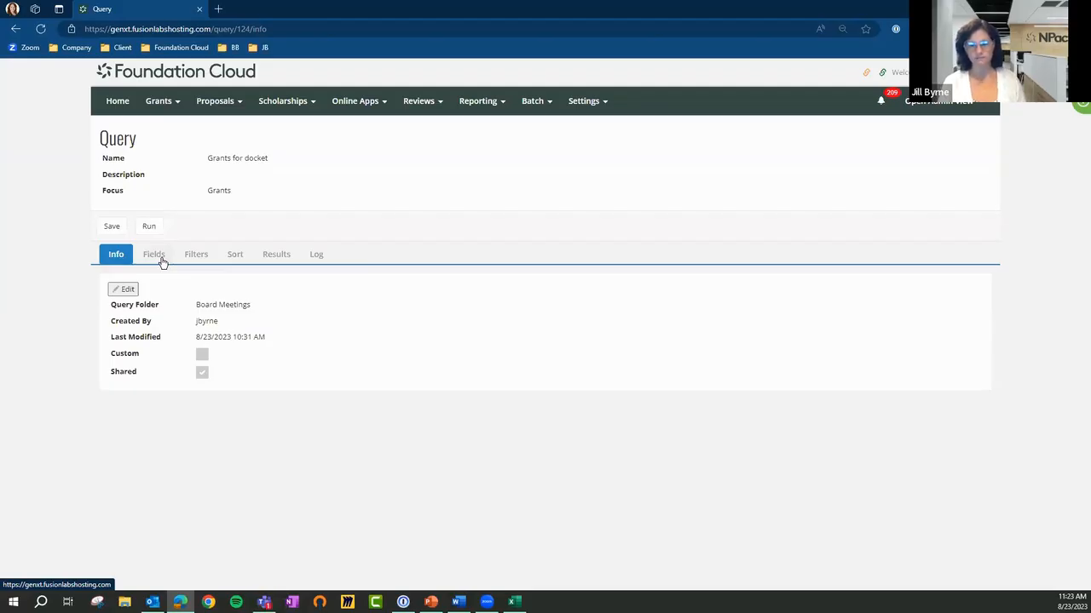
Review the query's selected fields and filter criteria, and browse the Grant fields available for filtering
{"action": "left_click", "coordinate": [158, 259]}
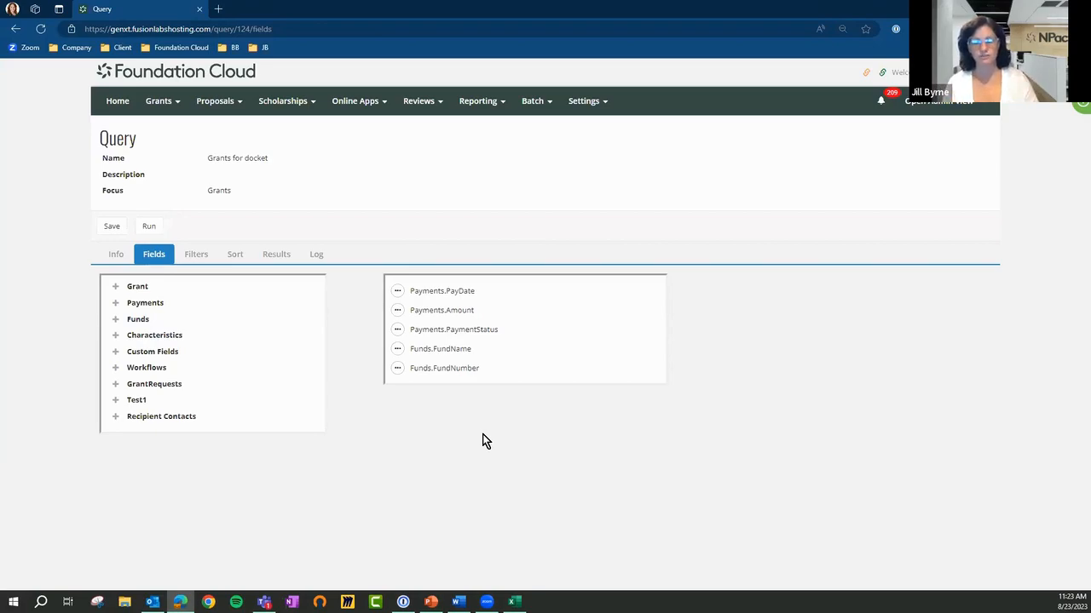
{"action": "left_click", "coordinate": [195, 253]}
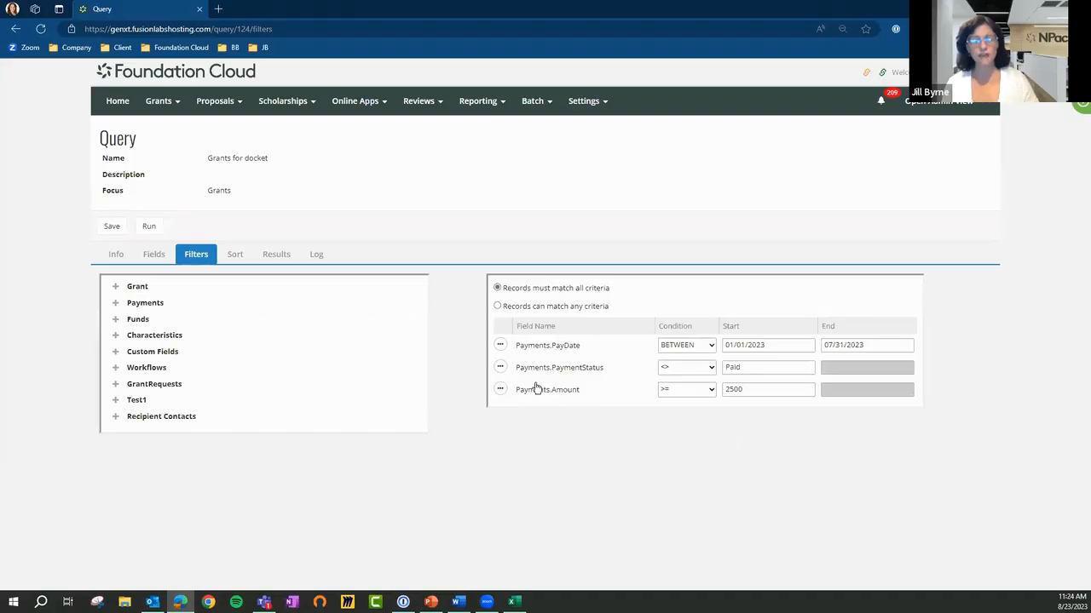
{"action": "left_click", "coordinate": [153, 255]}
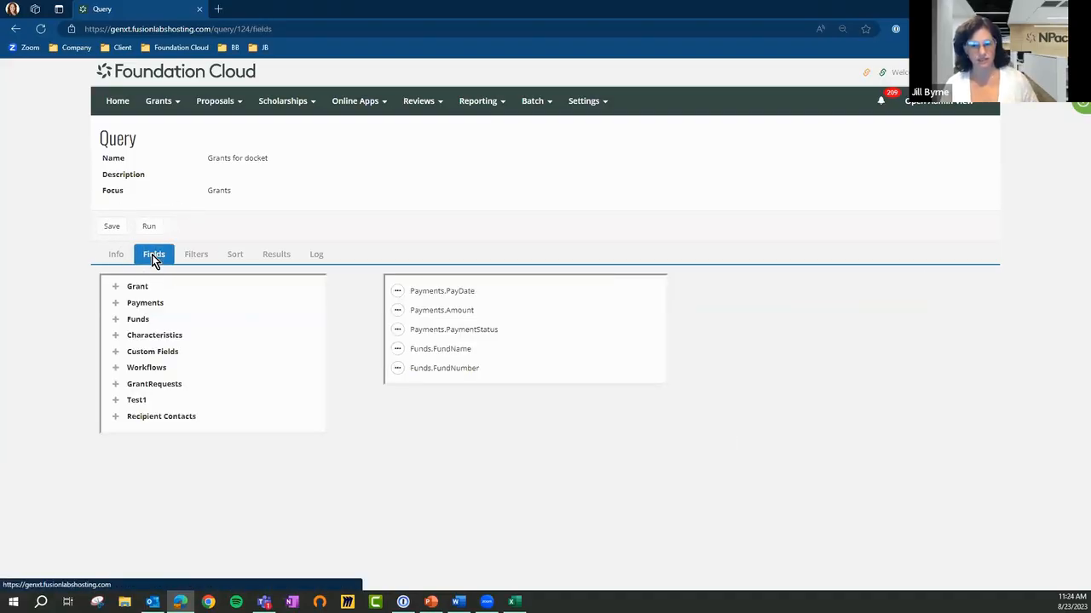
{"action": "left_click", "coordinate": [192, 258]}
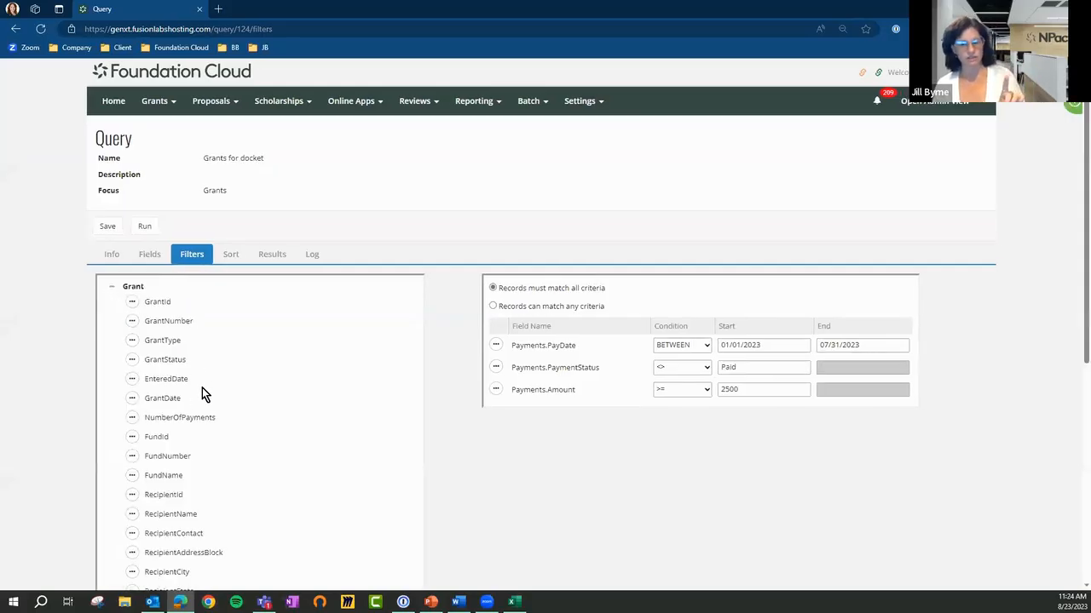
{"action": "scroll", "coordinate": [205, 417], "scroll_direction": "down", "scroll_amount": 2}
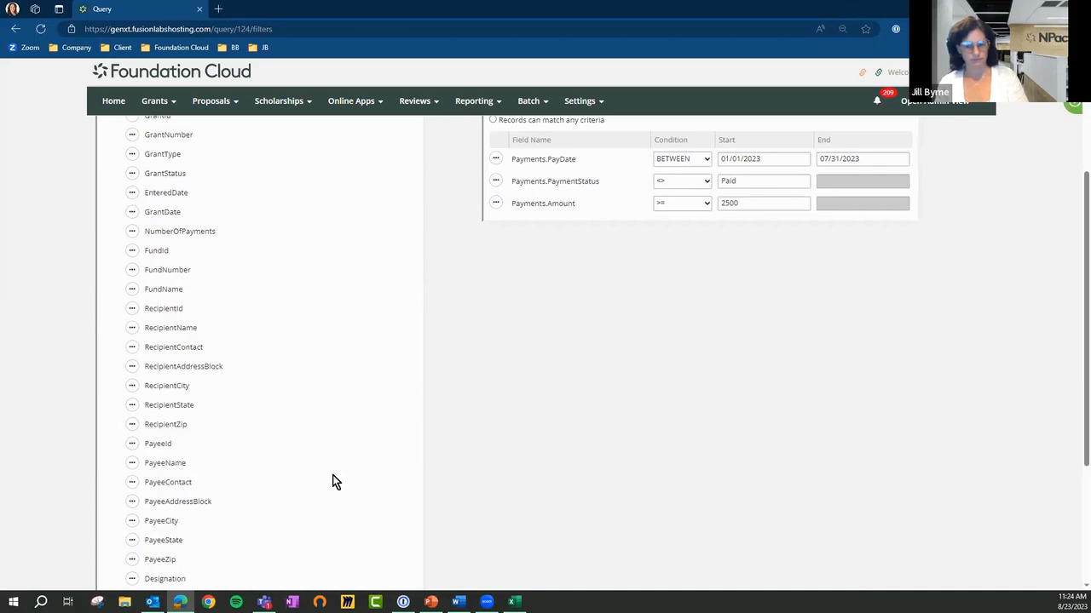
{"action": "scroll", "coordinate": [333, 482], "scroll_direction": "up", "scroll_amount": 3}
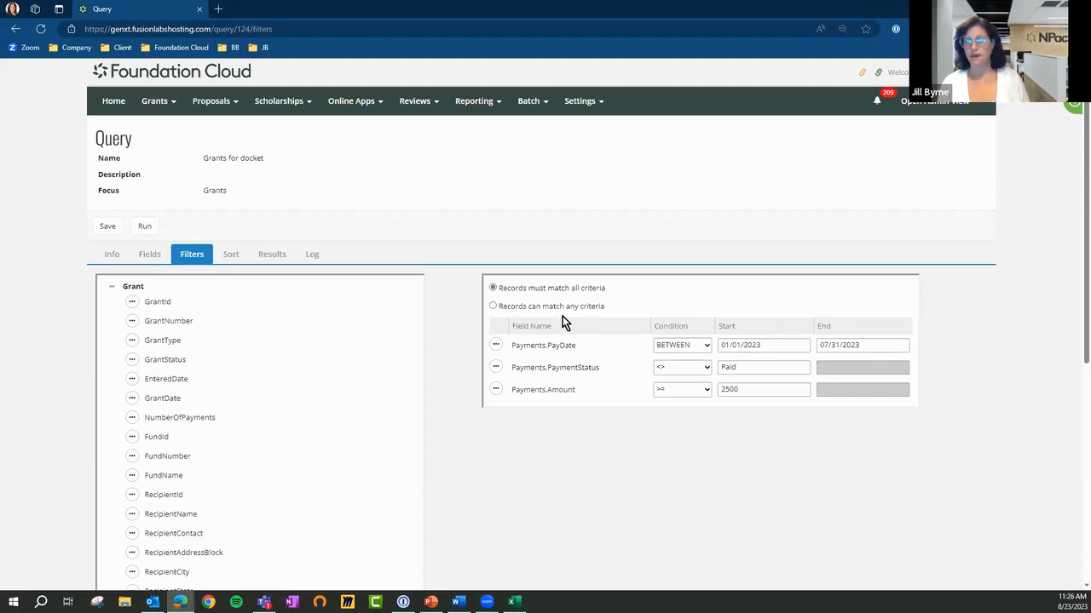
View the available action for the Grant filter fields GrantNumber, EnteredDate, NumberOfPayments and PayeeState
{"action": "left_click", "coordinate": [131, 323]}
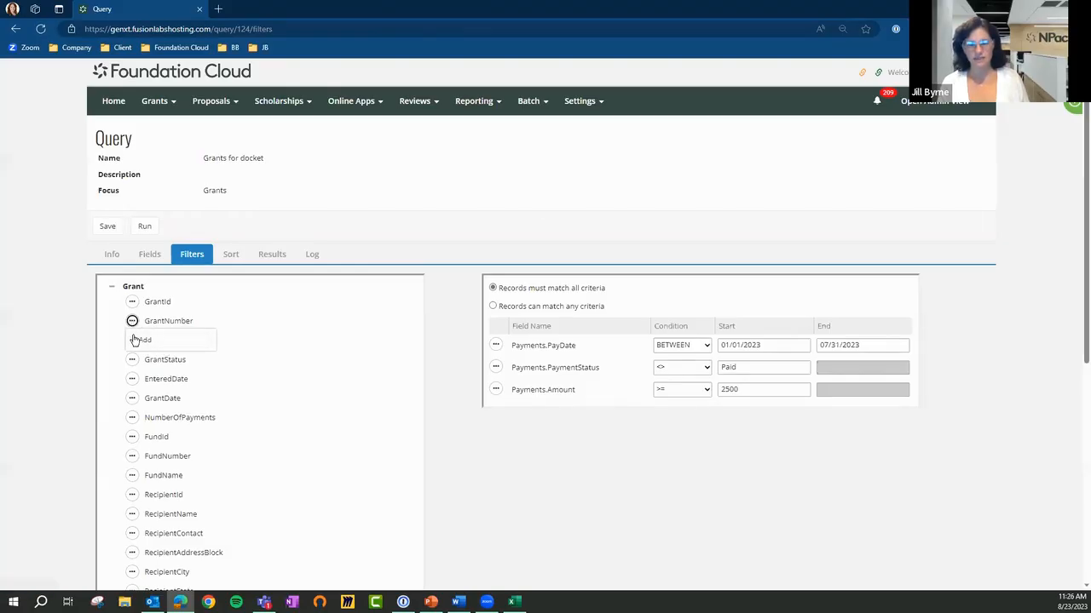
{"action": "left_click", "coordinate": [132, 380]}
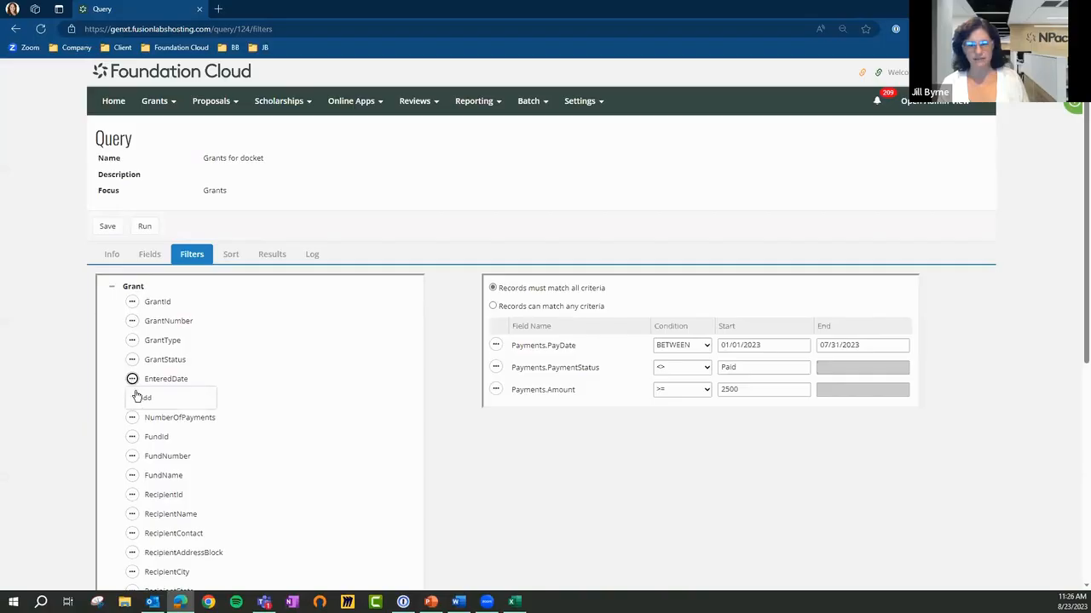
{"action": "left_click", "coordinate": [132, 419]}
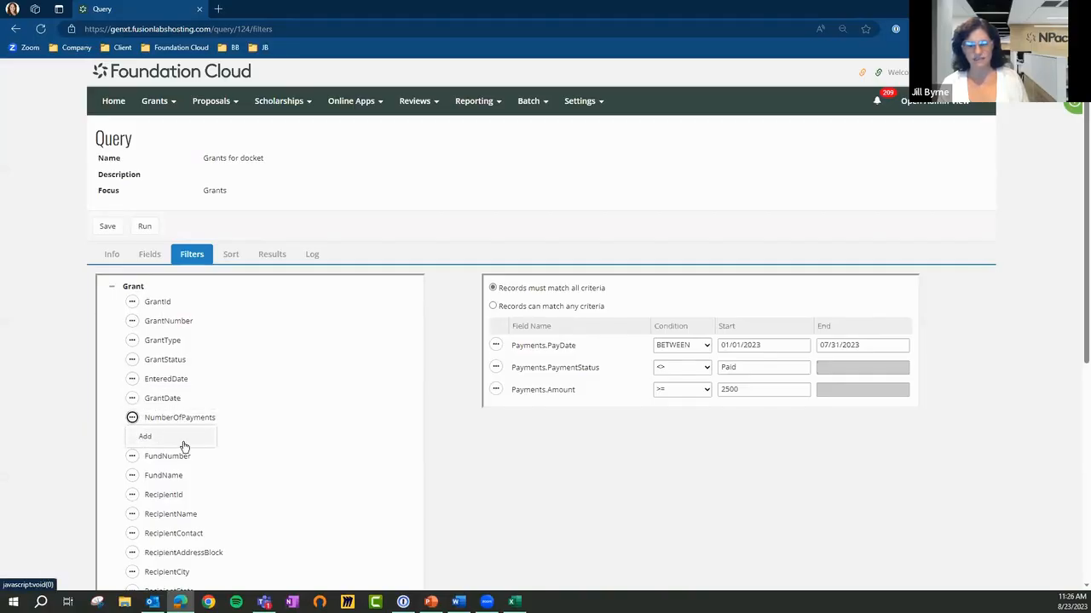
{"action": "scroll", "coordinate": [182, 439], "scroll_direction": "down", "scroll_amount": 2}
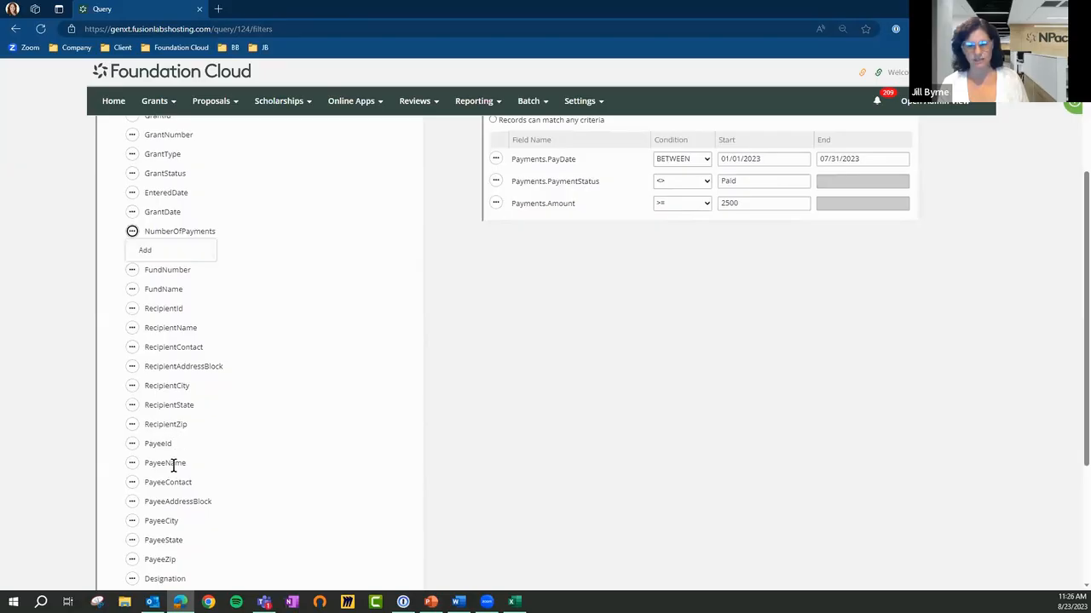
{"action": "scroll", "coordinate": [173, 466], "scroll_direction": "down", "scroll_amount": 2}
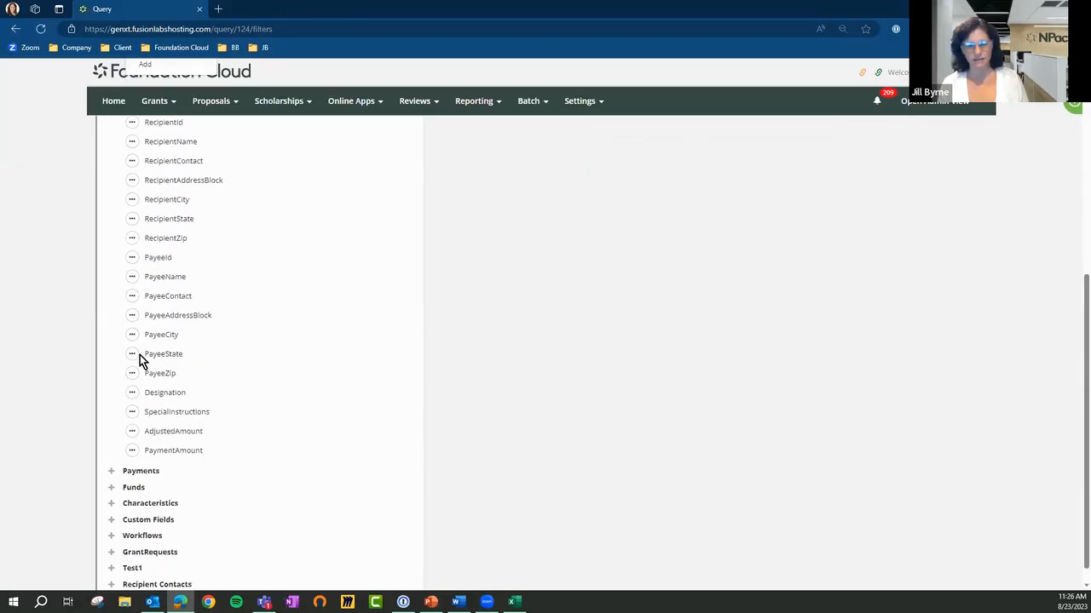
{"action": "left_click", "coordinate": [133, 356]}
{"action": "left_click", "coordinate": [132, 354]}
{"action": "scroll", "coordinate": [307, 397], "scroll_direction": "up", "scroll_amount": 4}
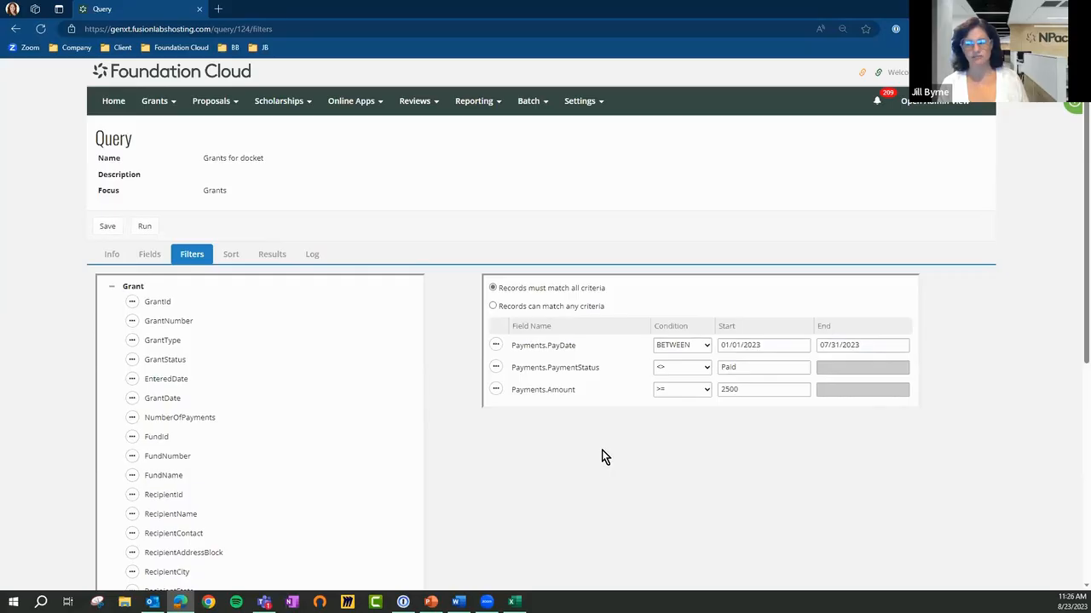
View the available action for the Payments.PayDate filter and the condition options for the Payments.PaymentStatus filter
{"action": "left_click", "coordinate": [495, 350]}
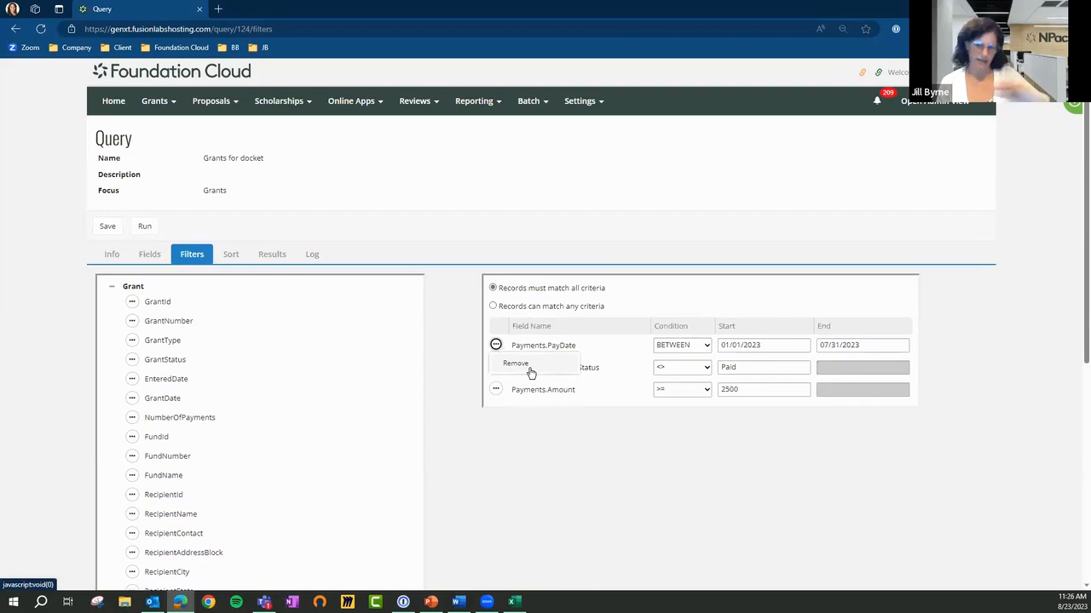
{"action": "left_click", "coordinate": [590, 461]}
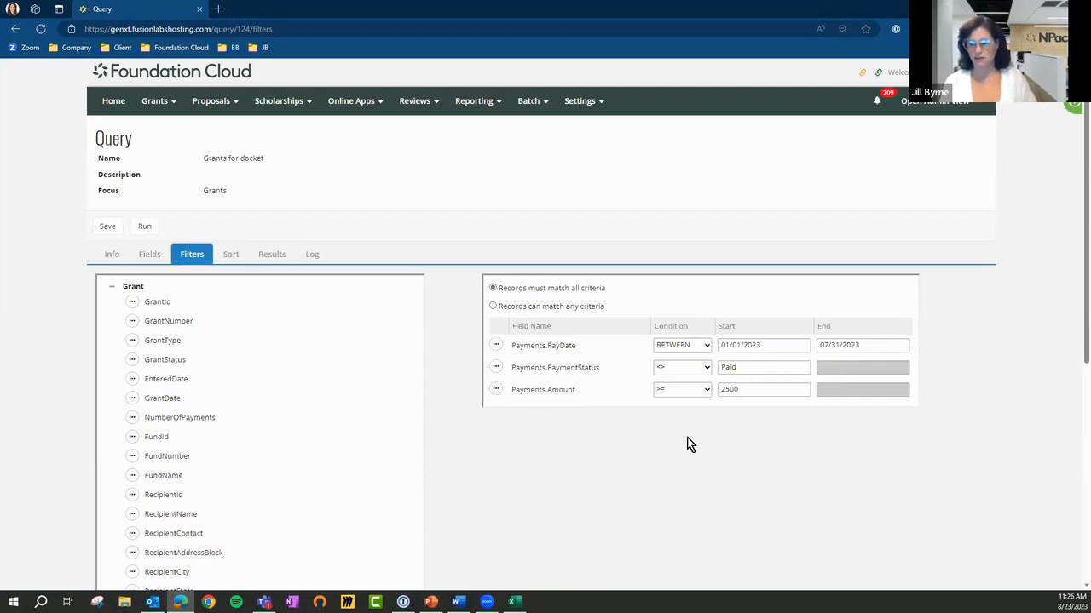
{"action": "left_click", "coordinate": [706, 369]}
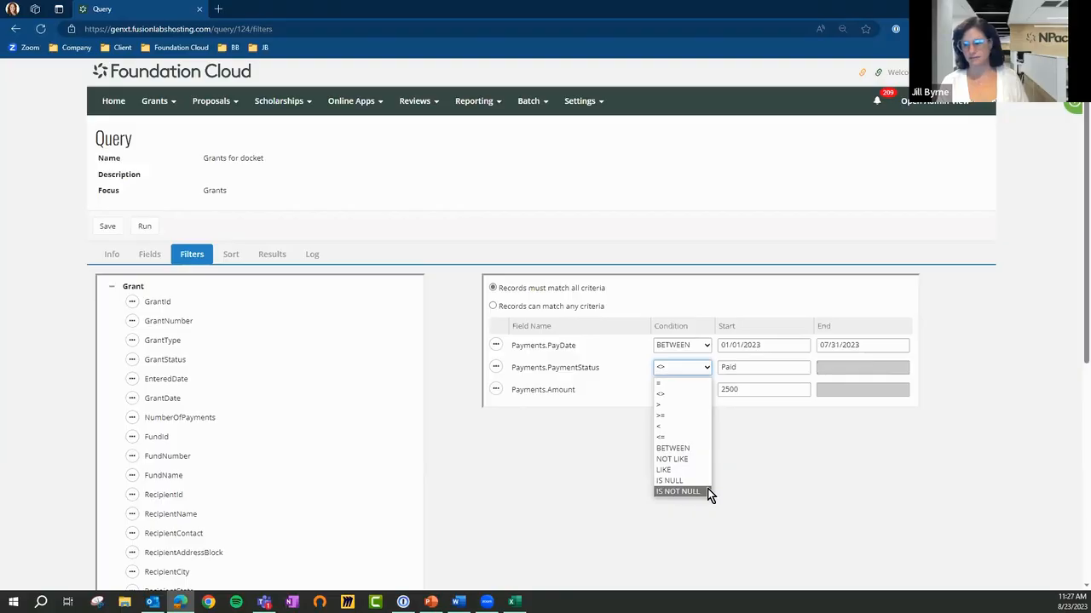
{"action": "left_click", "coordinate": [747, 442]}
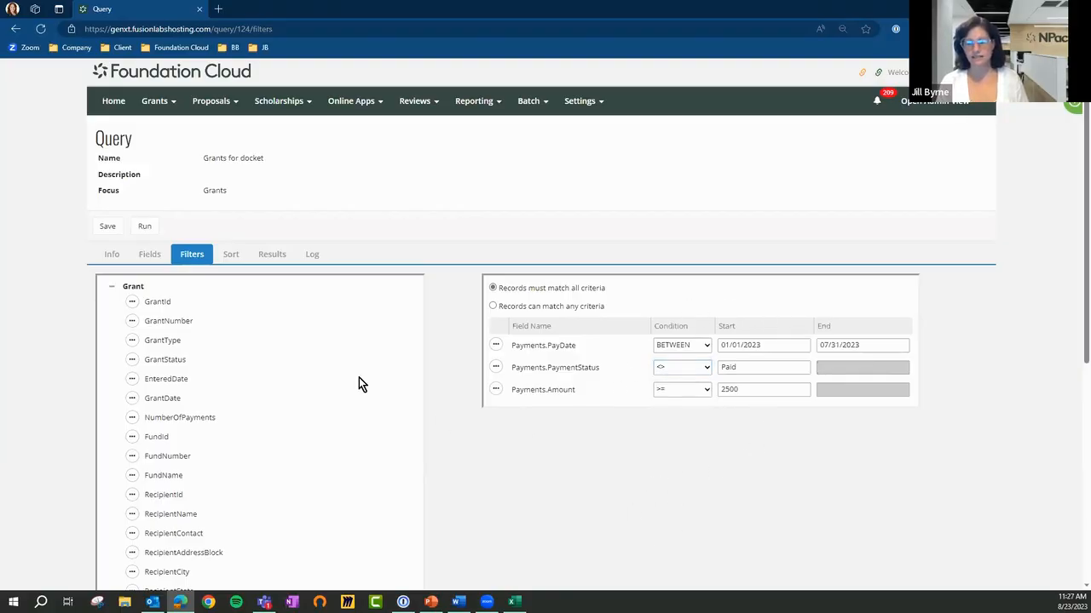
Review the Grants for docket query's sort settings and the first page of its results
{"action": "left_click", "coordinate": [232, 254]}
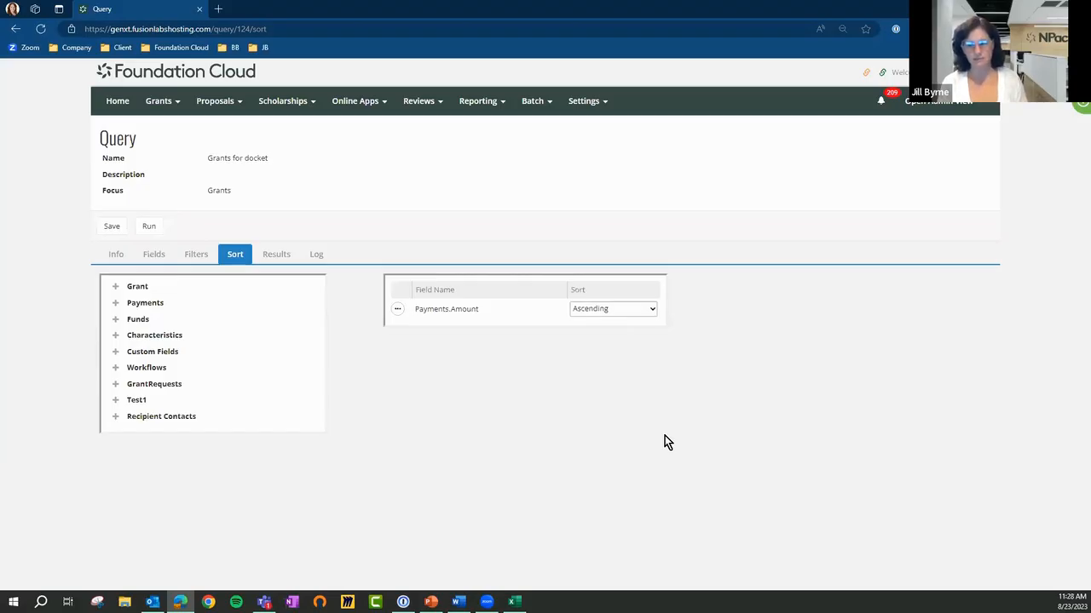
{"action": "left_click", "coordinate": [278, 253]}
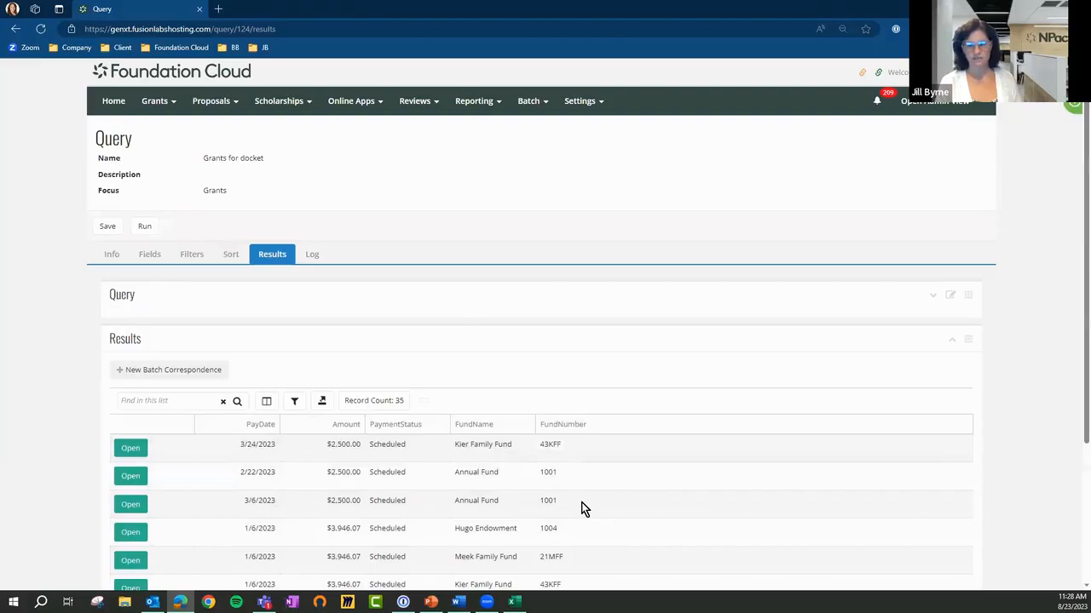
{"action": "left_click_drag", "start_coordinate": [1073, 325], "coordinate": [1073, 461]}
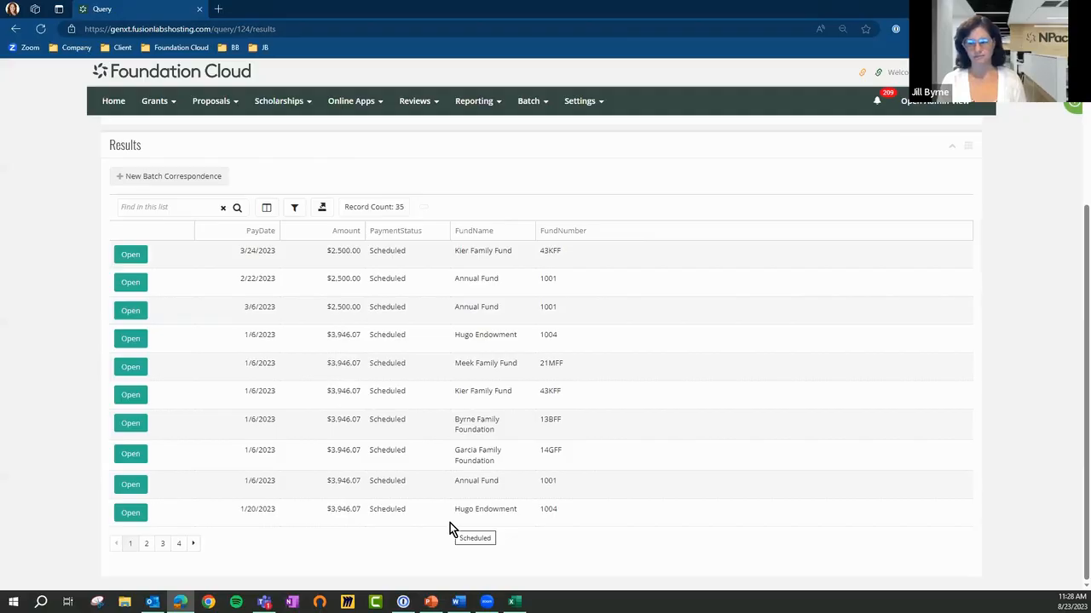
Export the Grants for docket query results and open the downloaded Query (7).csv file in Excel
{"action": "scroll", "coordinate": [447, 521], "scroll_direction": "up", "scroll_amount": 3}
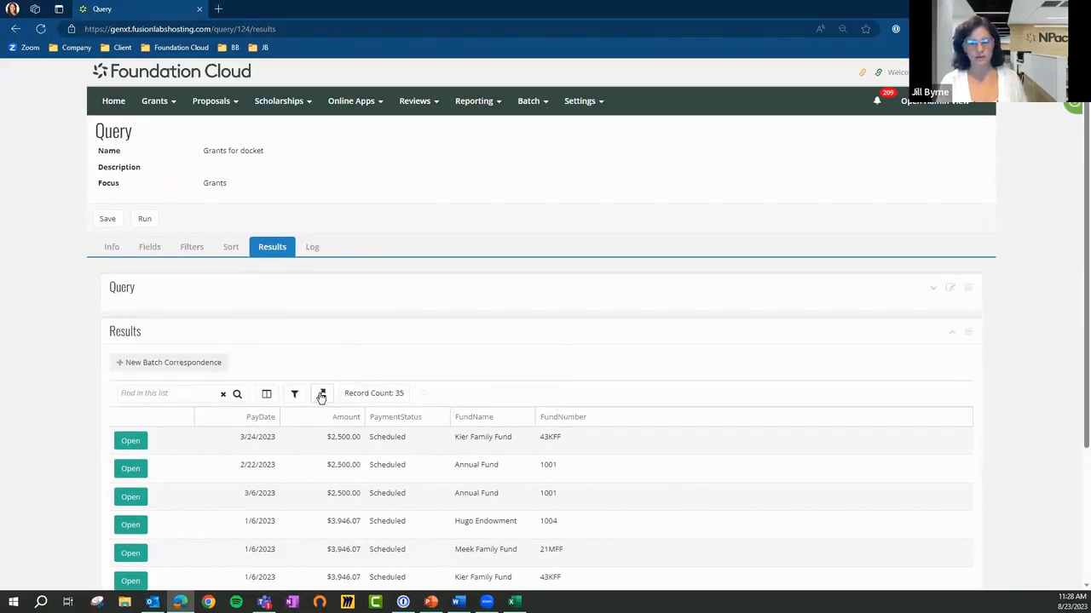
{"action": "left_click", "coordinate": [321, 397]}
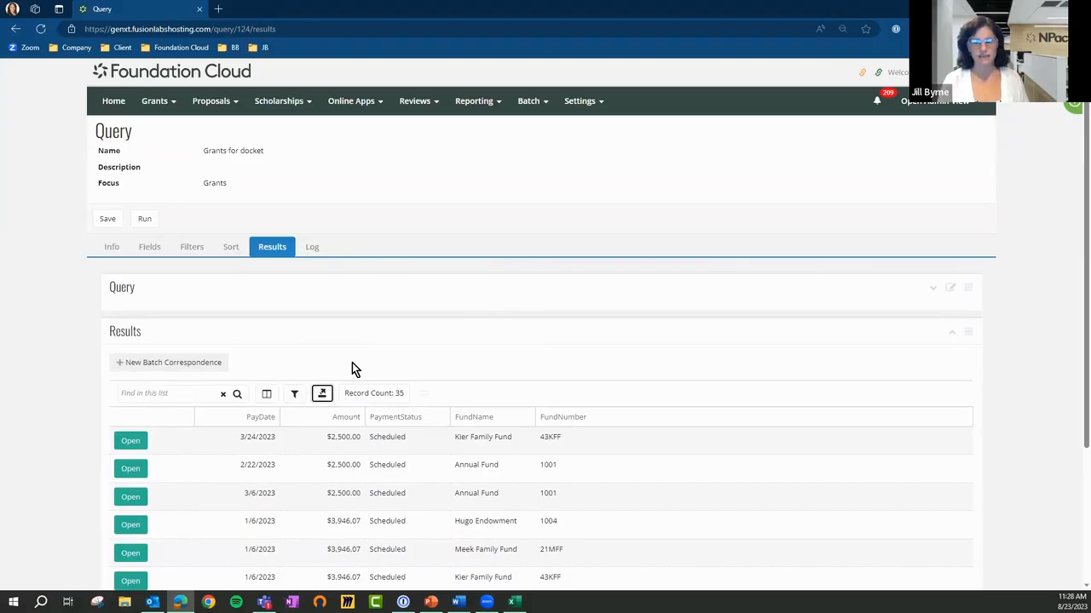
{"action": "left_click", "coordinate": [848, 80]}
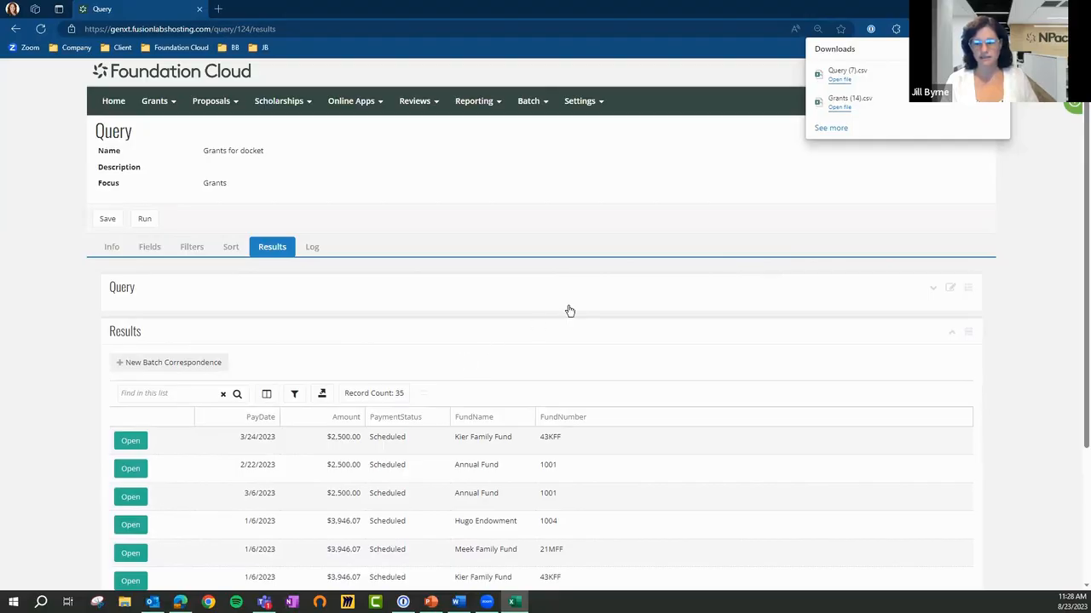
{"action": "left_click", "coordinate": [833, 82]}
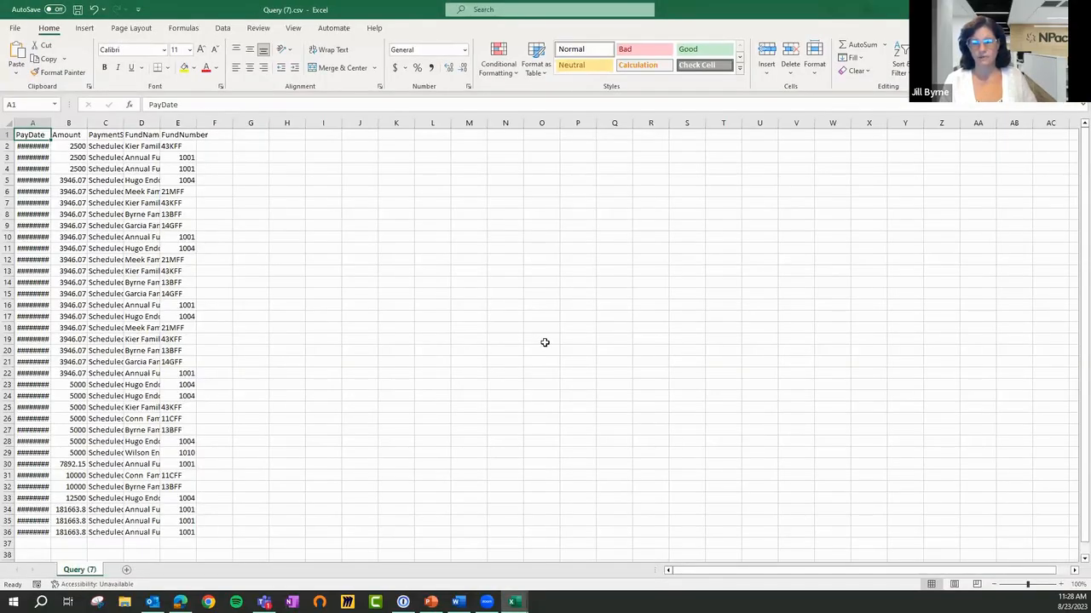
Fit all column widths to their contents in the exported query file, and close both open CSV workbooks
{"action": "left_click", "coordinate": [12, 122]}
{"action": "double_click", "coordinate": [50, 123]}
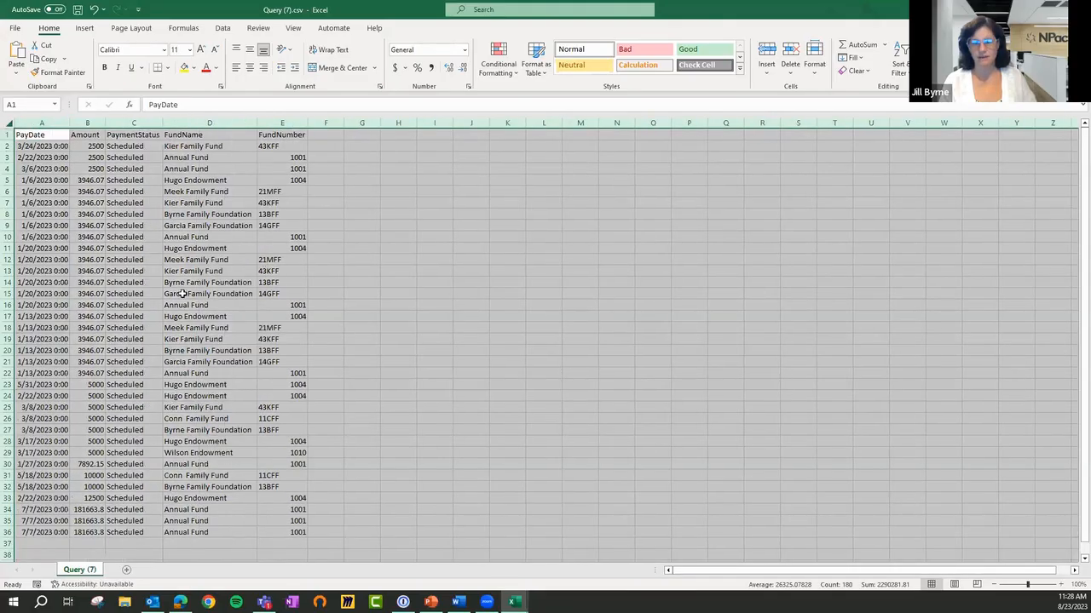
{"action": "left_click", "coordinate": [103, 270]}
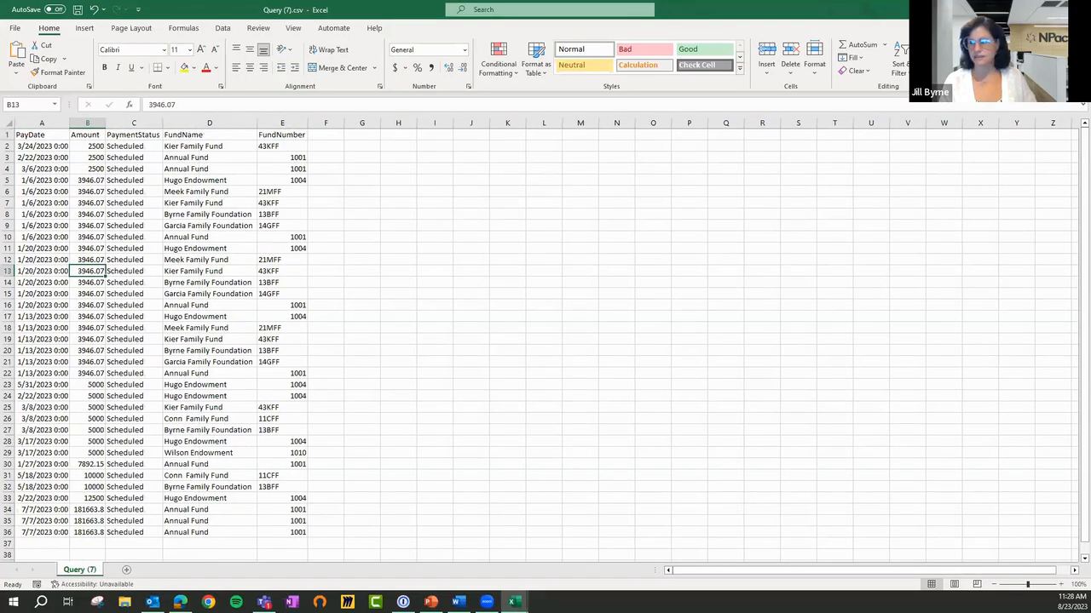
{"action": "left_click", "coordinate": [1025, 10]}
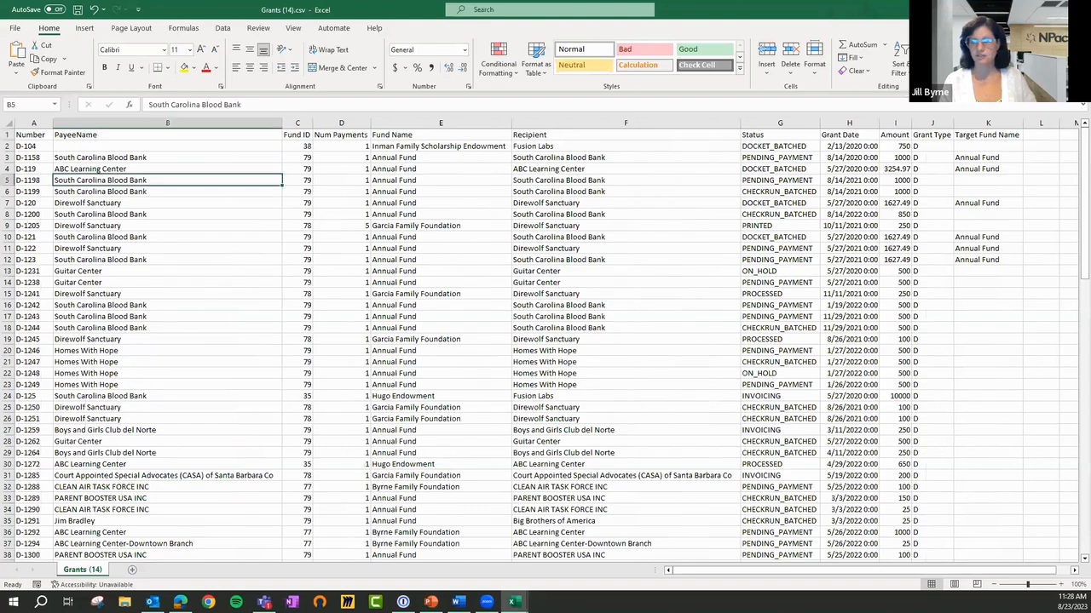
{"action": "left_click", "coordinate": [1025, 10]}
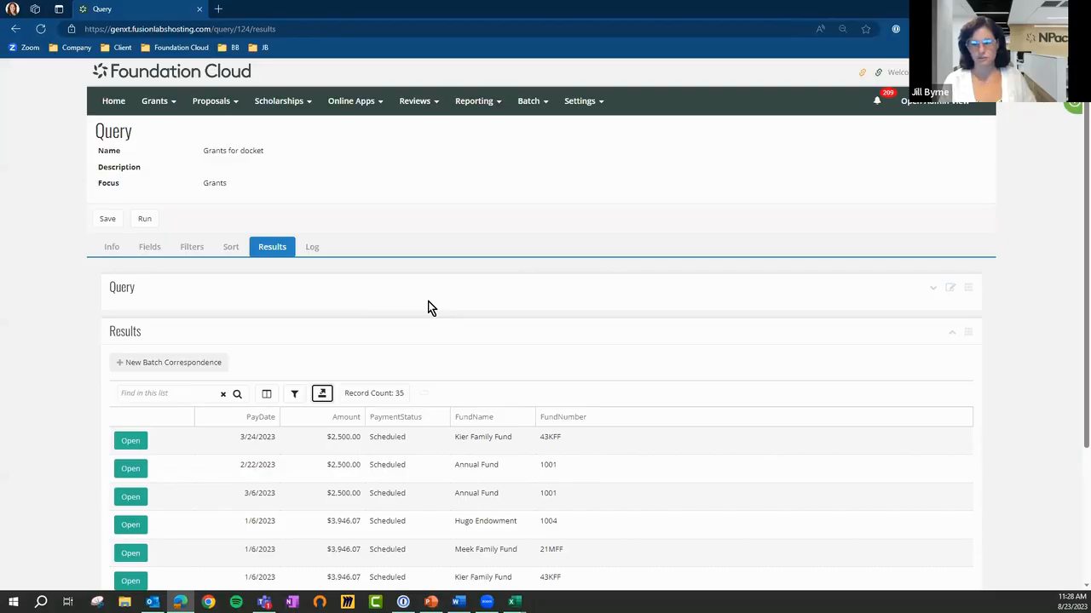
Look over the Grants for docket results in Foundation Cloud and view the new batch correspondence option
{"action": "scroll", "coordinate": [567, 338], "scroll_direction": "down", "scroll_amount": 2}
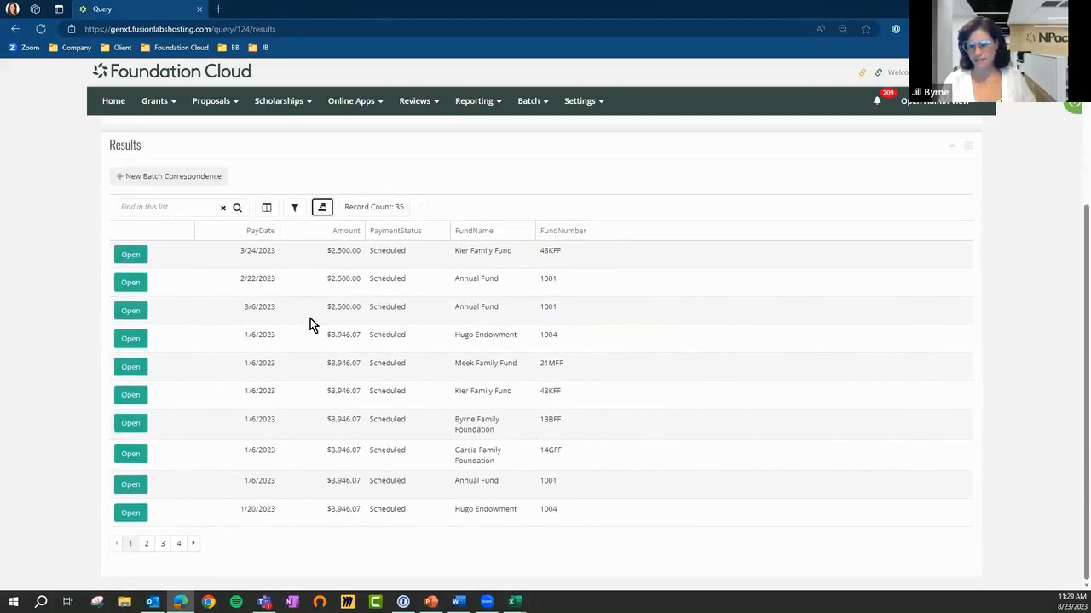
{"action": "scroll", "coordinate": [442, 421], "scroll_direction": "up", "scroll_amount": 2}
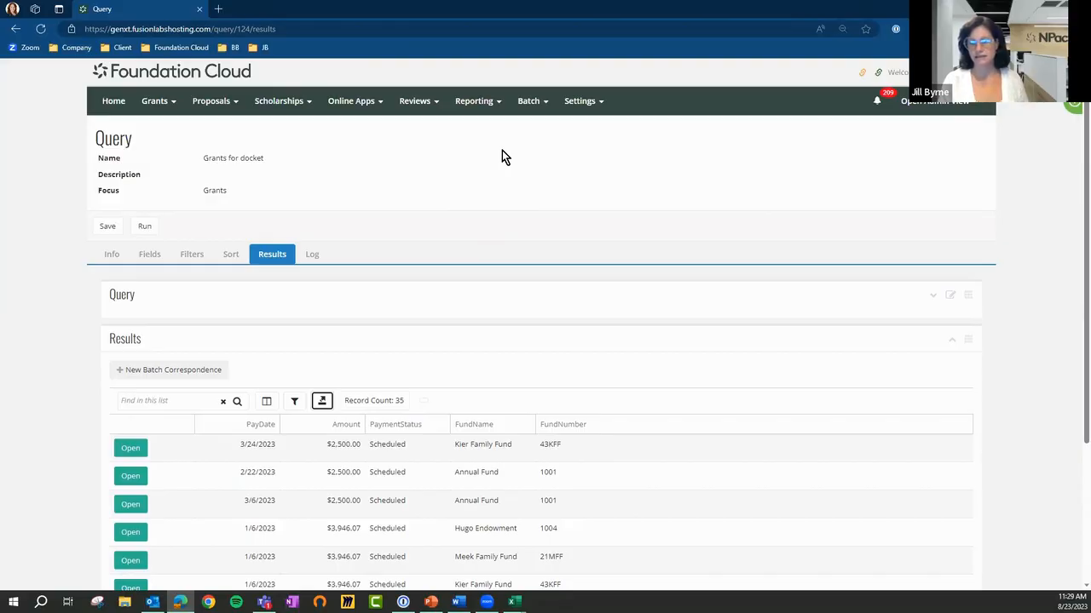
{"action": "left_click", "coordinate": [187, 375]}
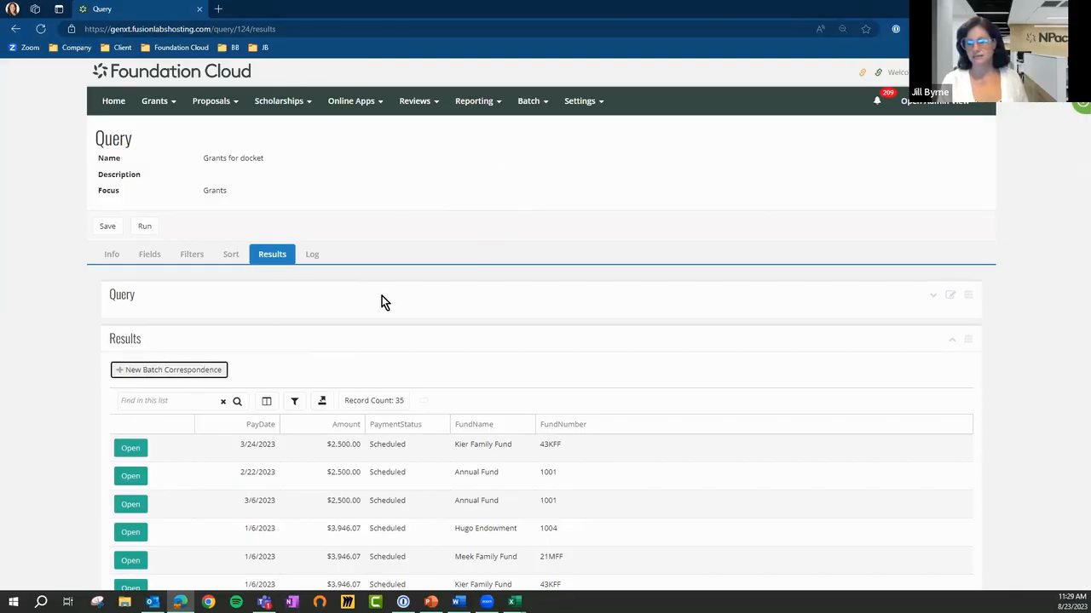
{"action": "left_click", "coordinate": [457, 145]}
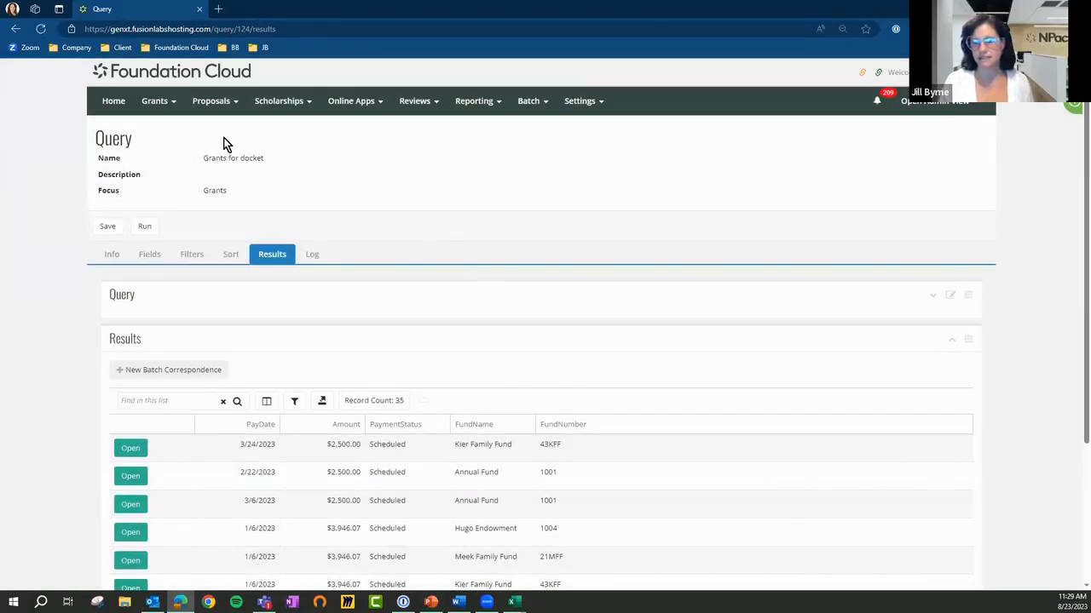
Go to the correspondence templates and open the Board Member Docket Notice template in the editor
{"action": "left_click", "coordinate": [526, 101]}
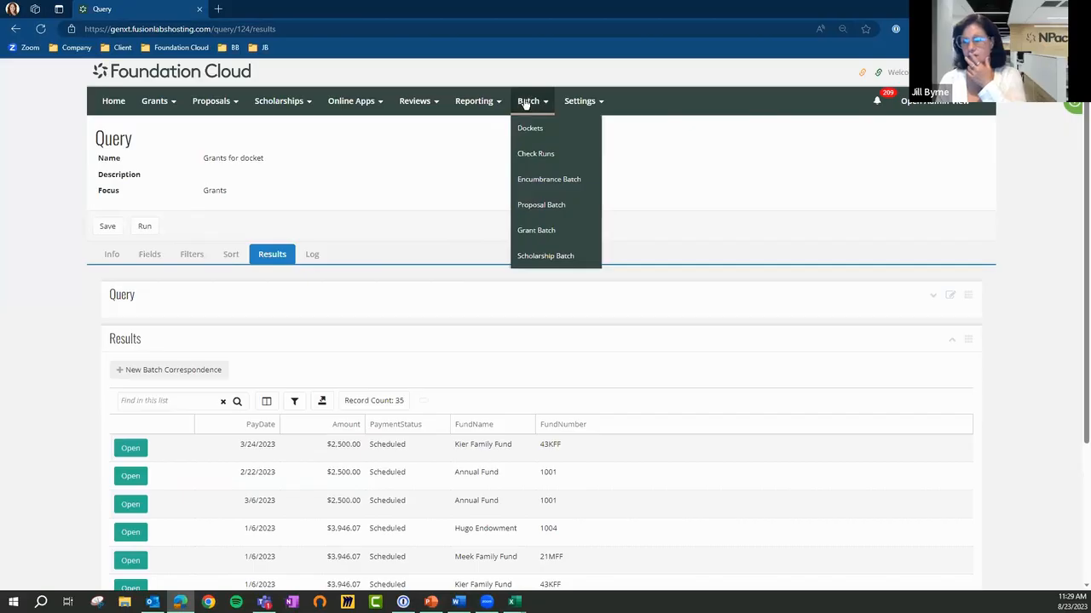
{"action": "left_click", "coordinate": [573, 103]}
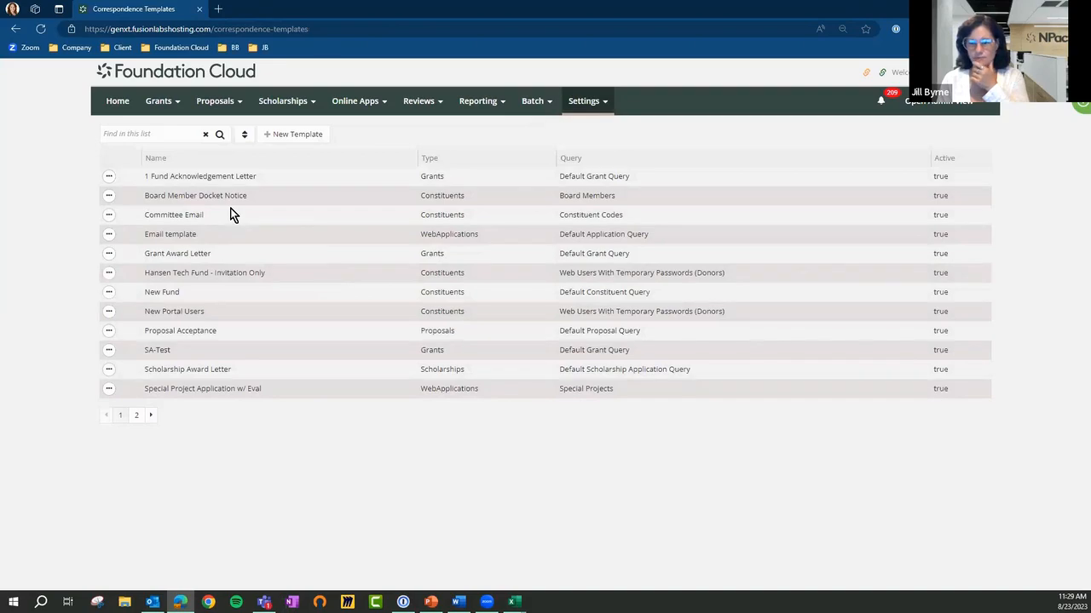
{"action": "left_click", "coordinate": [108, 197]}
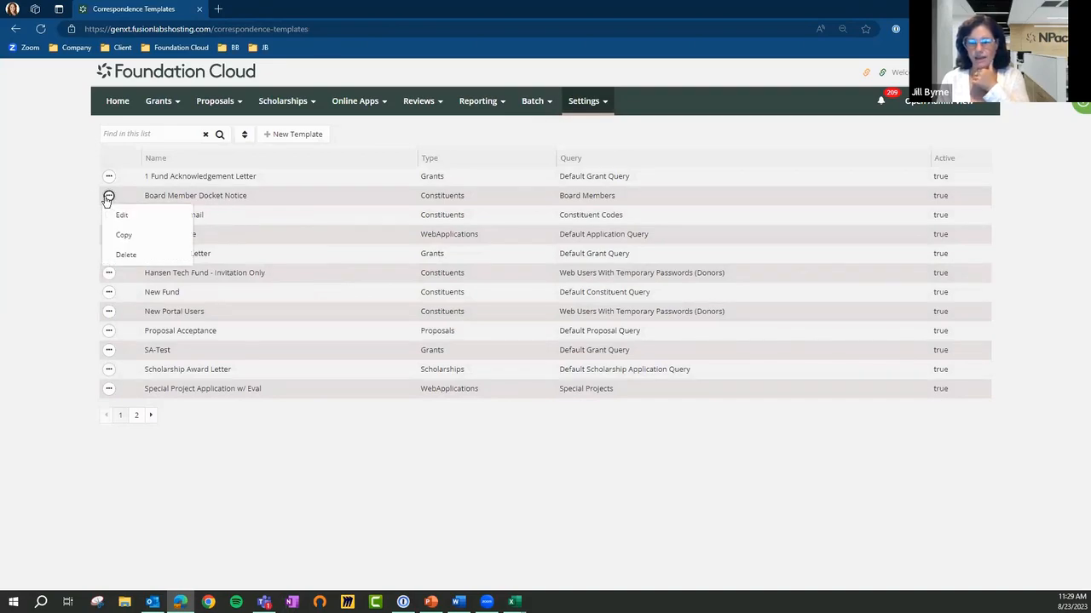
{"action": "left_click", "coordinate": [133, 217]}
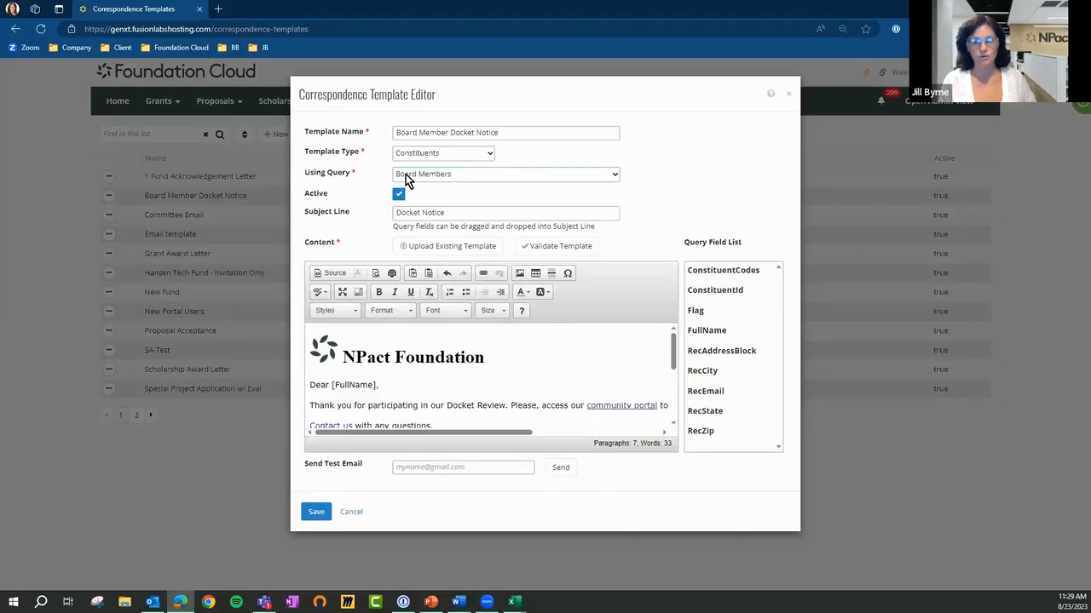
Review the available template types and the Board Member Docket Notice content, and close the editor without saving
{"action": "left_click", "coordinate": [478, 156]}
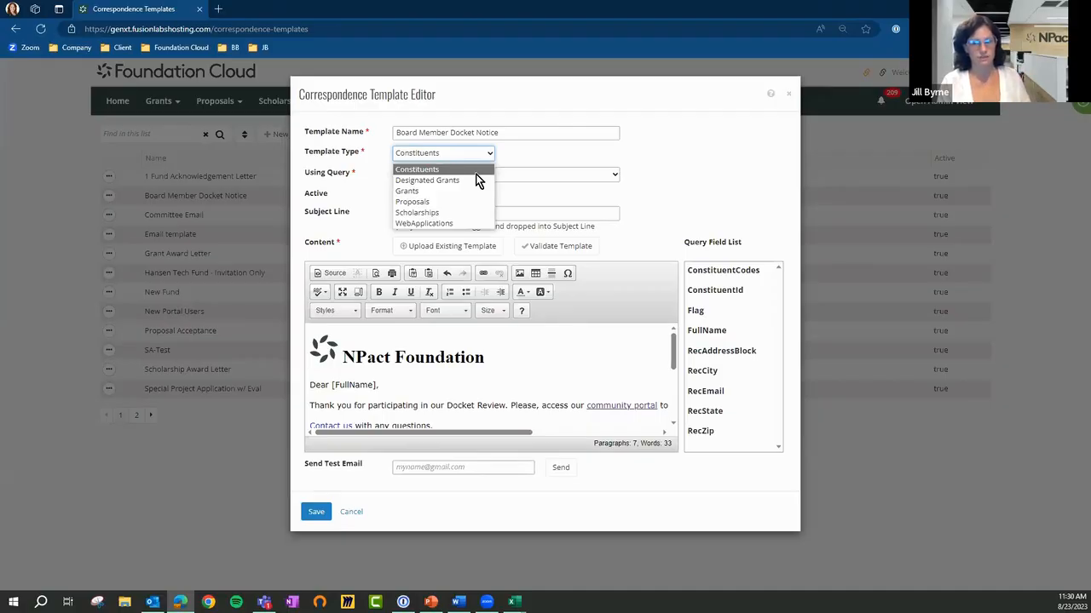
{"action": "left_click", "coordinate": [682, 150]}
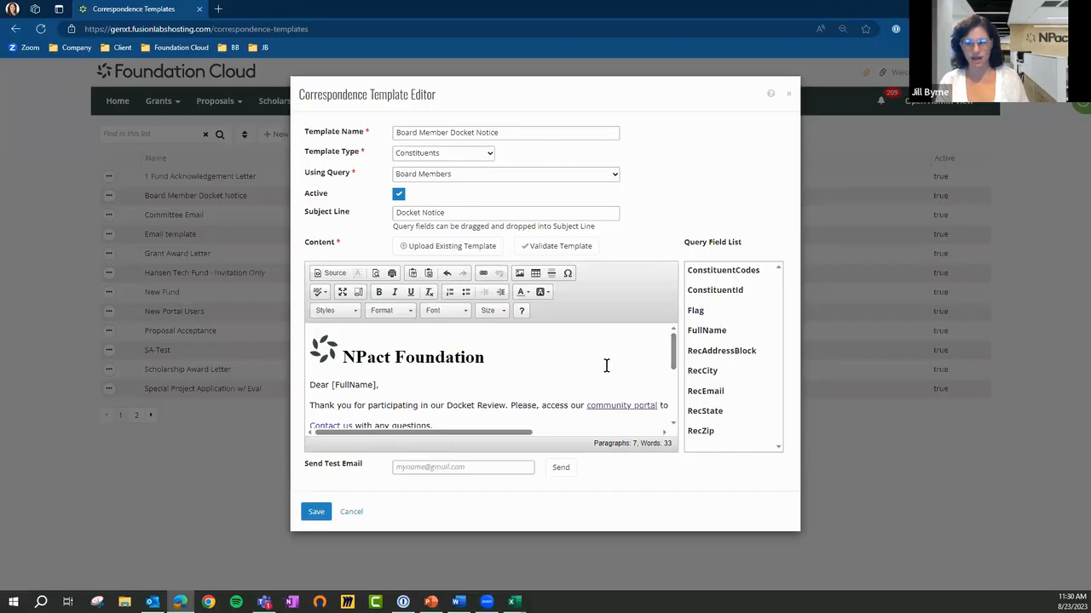
{"action": "scroll", "coordinate": [608, 374], "scroll_direction": "down", "scroll_amount": 5}
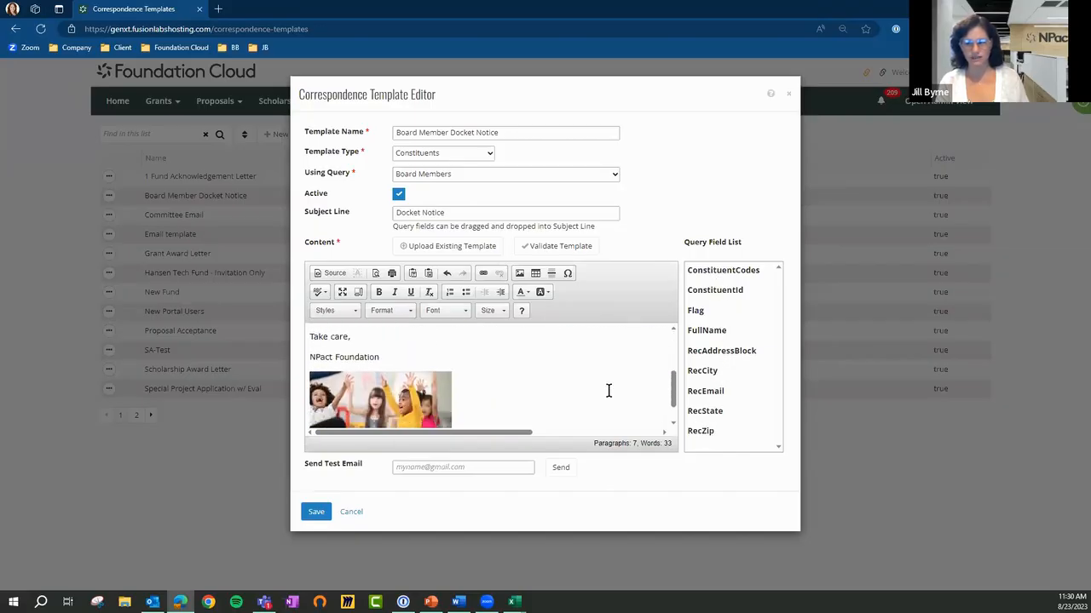
{"action": "scroll", "coordinate": [609, 390], "scroll_direction": "up", "scroll_amount": 3}
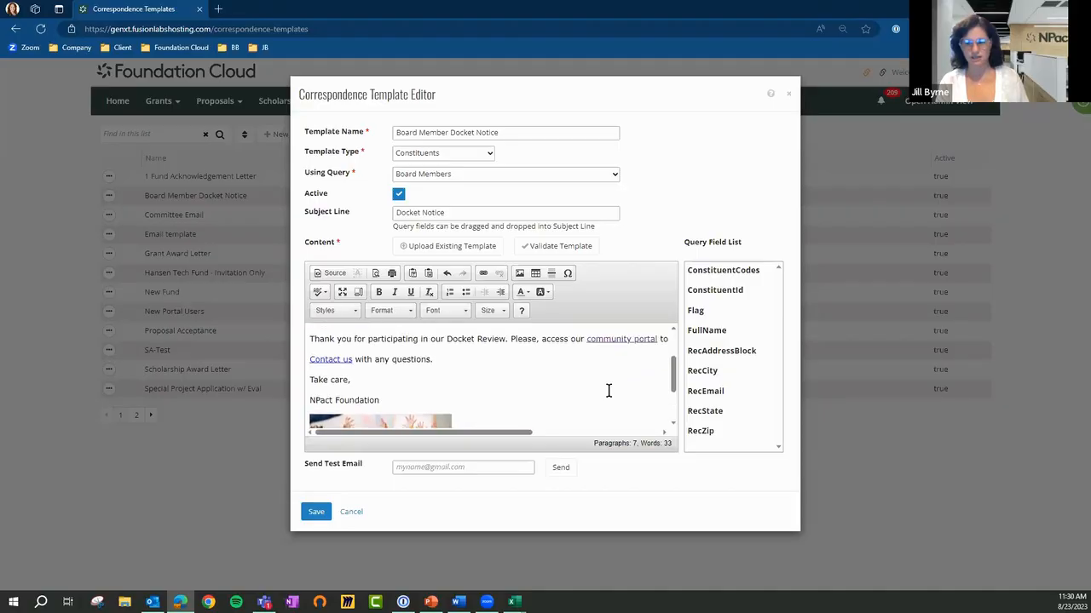
{"action": "scroll", "coordinate": [609, 390], "scroll_direction": "up", "scroll_amount": 2}
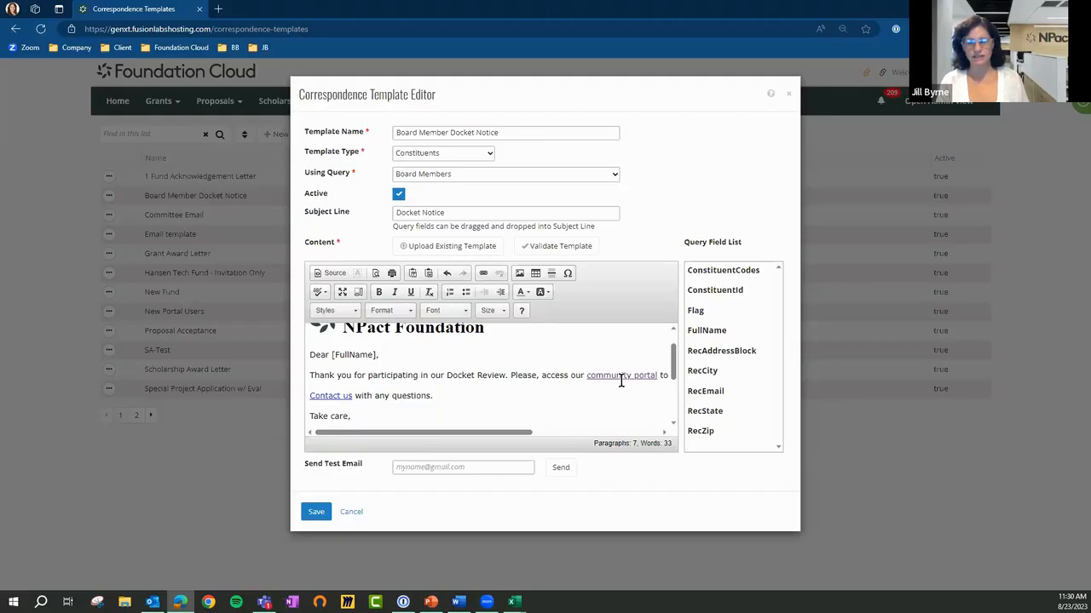
{"action": "scroll", "coordinate": [602, 390], "scroll_direction": "down", "scroll_amount": 1}
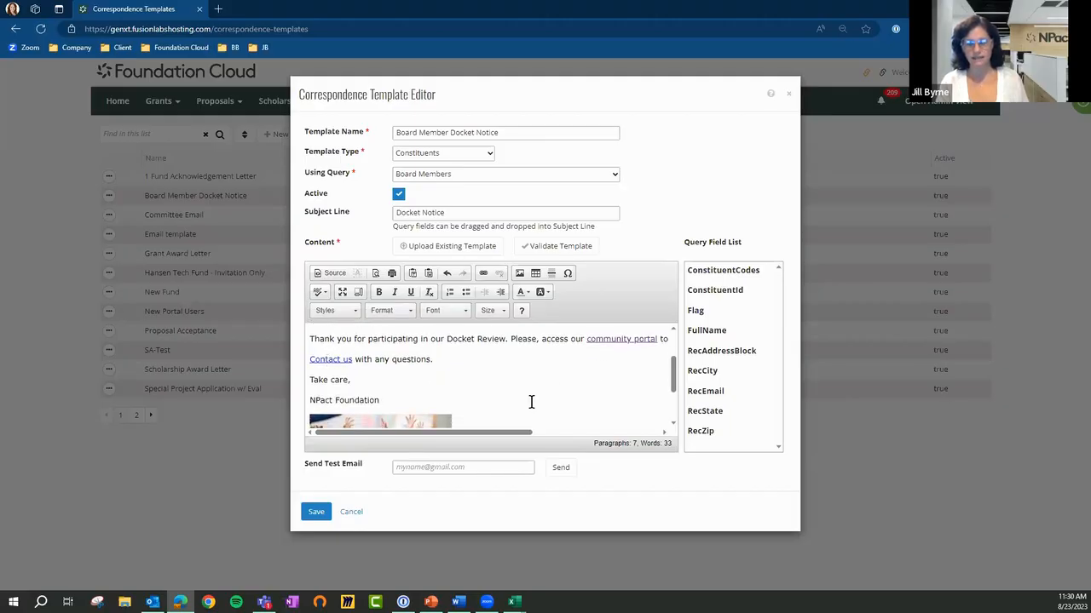
{"action": "scroll", "coordinate": [531, 401], "scroll_direction": "down", "scroll_amount": 2}
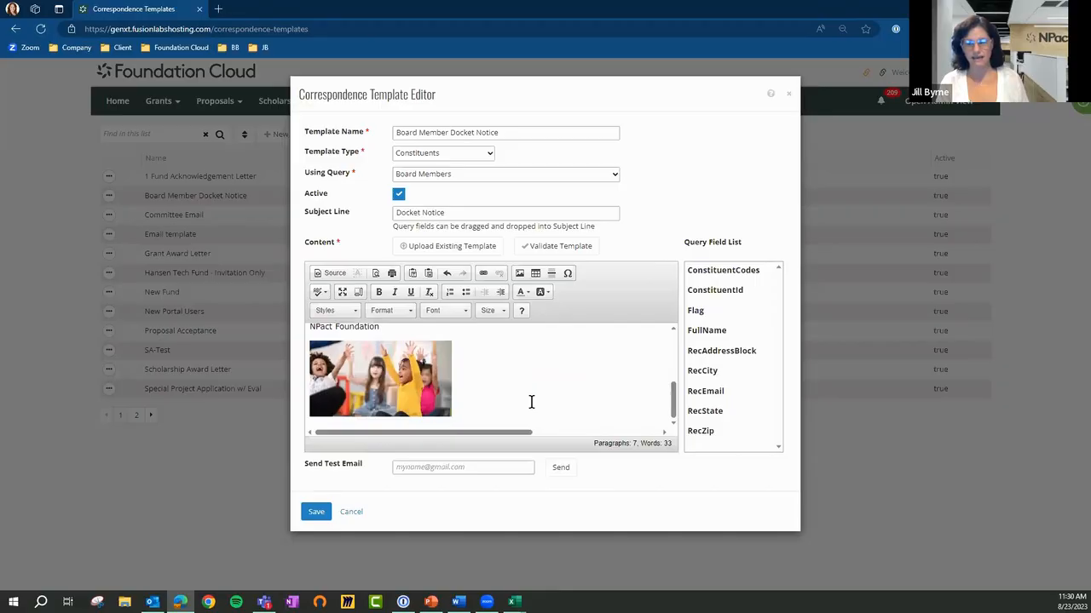
{"action": "scroll", "coordinate": [531, 401], "scroll_direction": "up", "scroll_amount": 5}
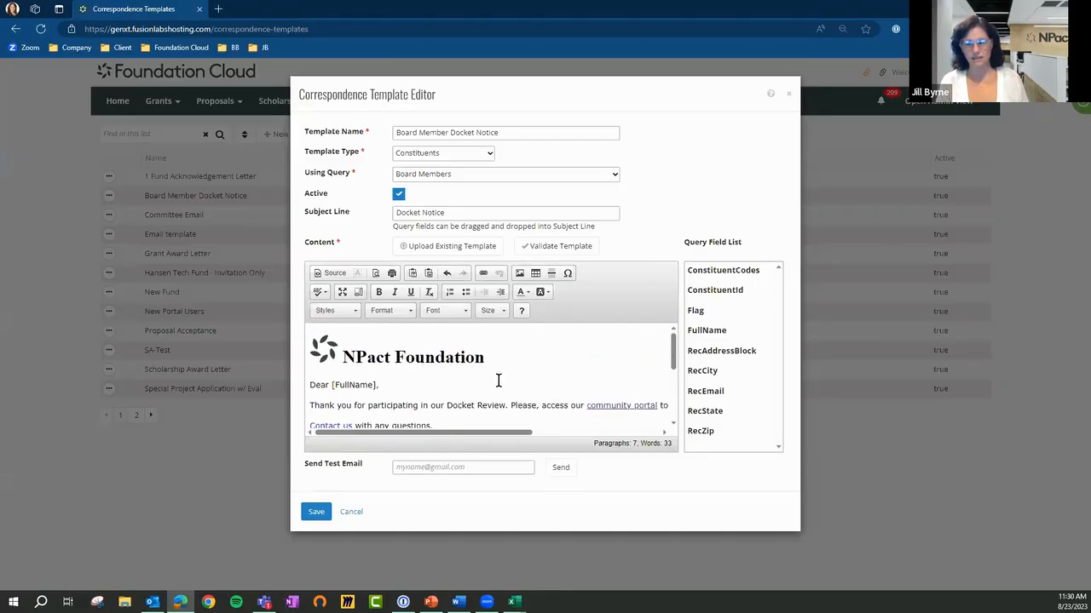
{"action": "left_click", "coordinate": [351, 513]}
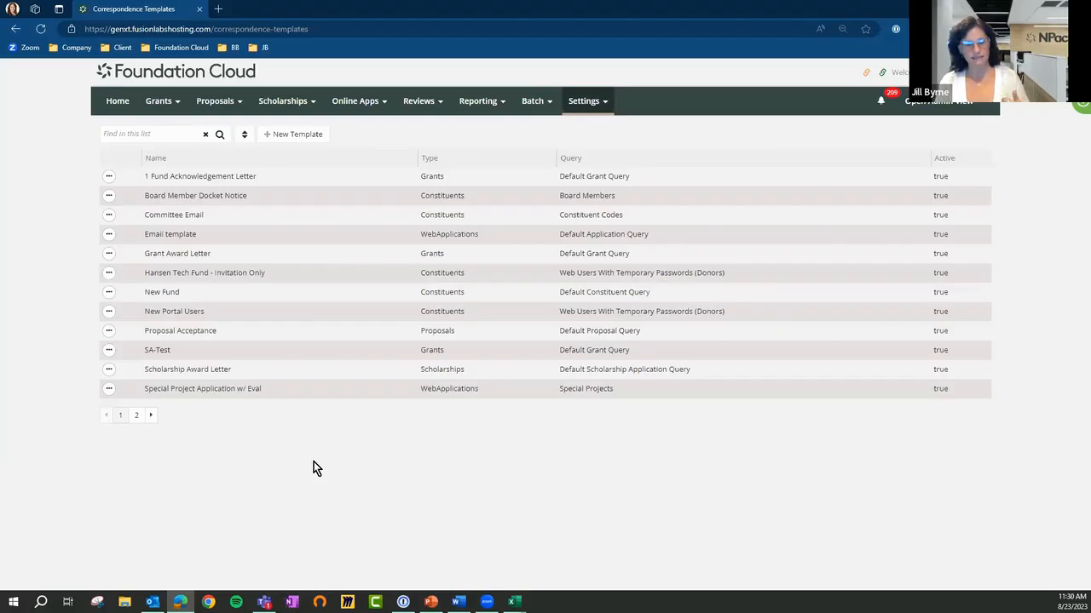
Open the Constituents list under Grants and look through its summary and first page of records
{"action": "left_click", "coordinate": [161, 102]}
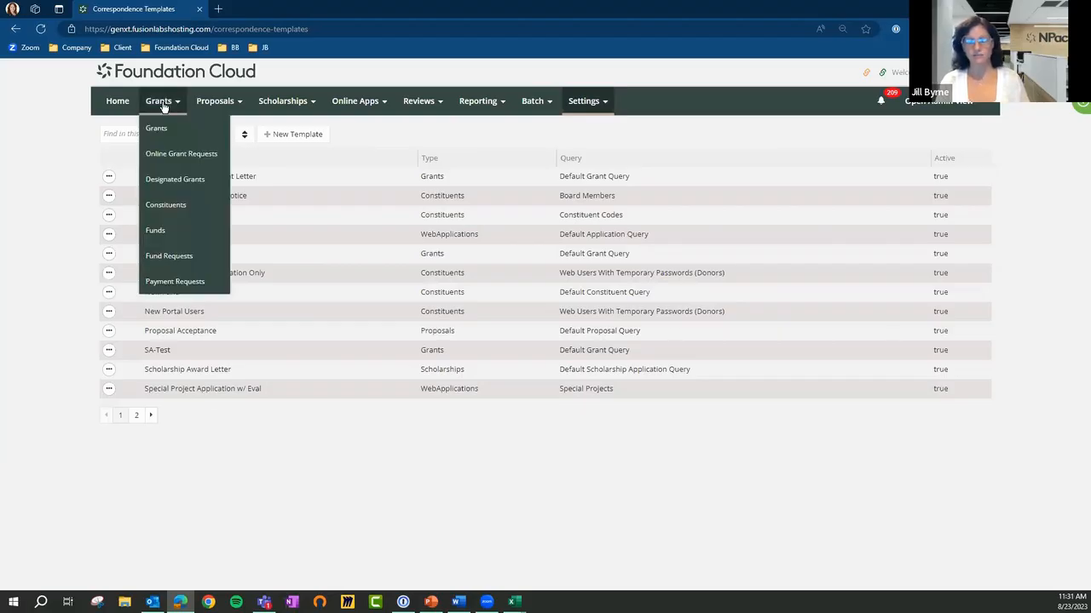
{"action": "left_click", "coordinate": [163, 206]}
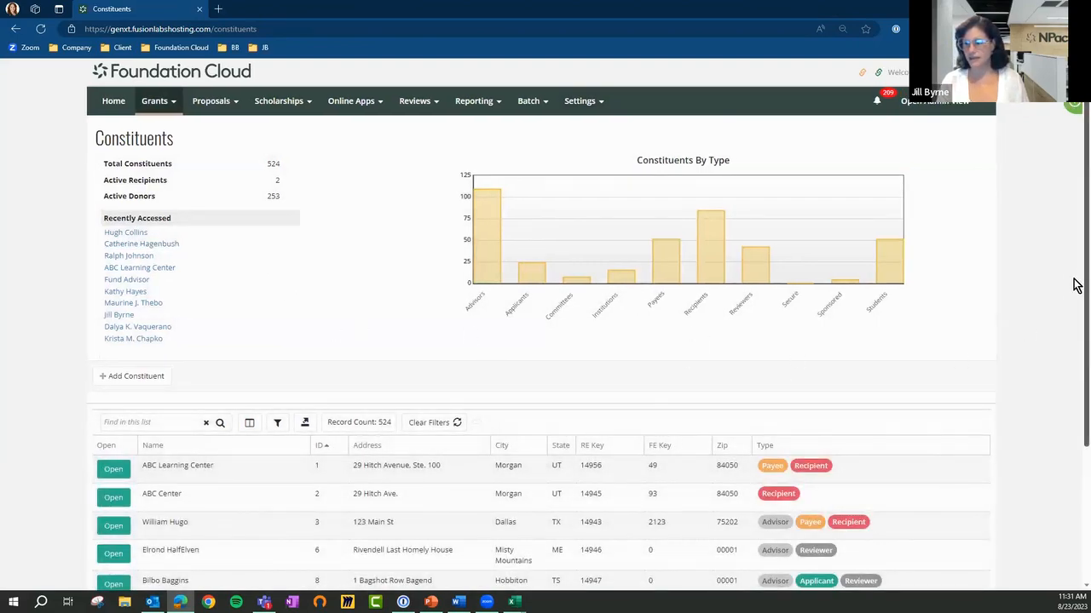
{"action": "scroll", "coordinate": [1075, 298], "scroll_direction": "down", "scroll_amount": 1}
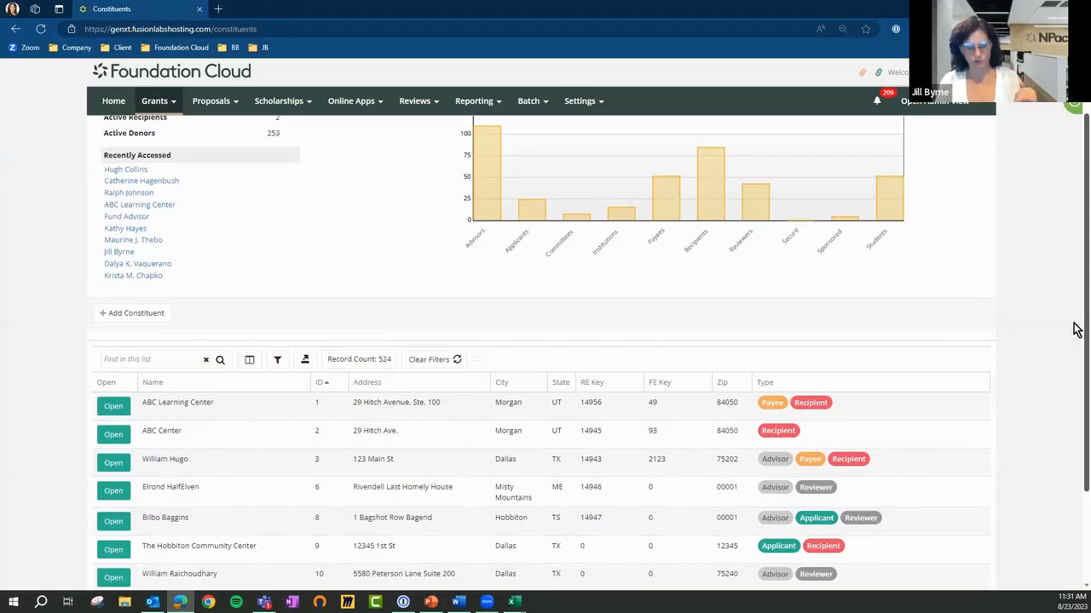
{"action": "scroll", "coordinate": [1075, 341], "scroll_direction": "down", "scroll_amount": 2}
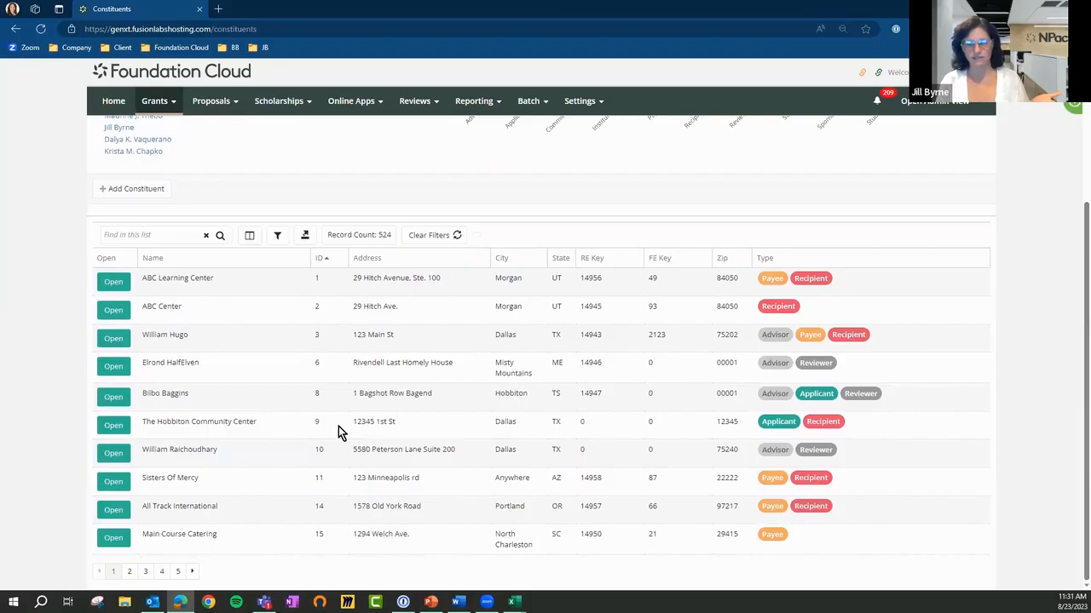
Filter the Constituents list to show only records of type Advisor
{"action": "left_click", "coordinate": [161, 108]}
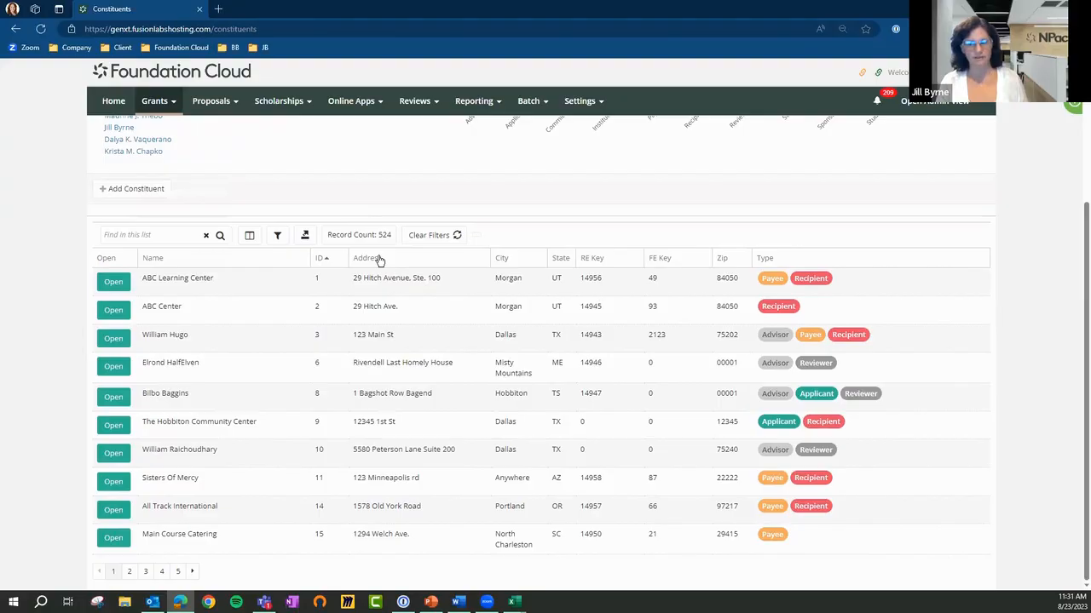
{"action": "left_click", "coordinate": [277, 235]}
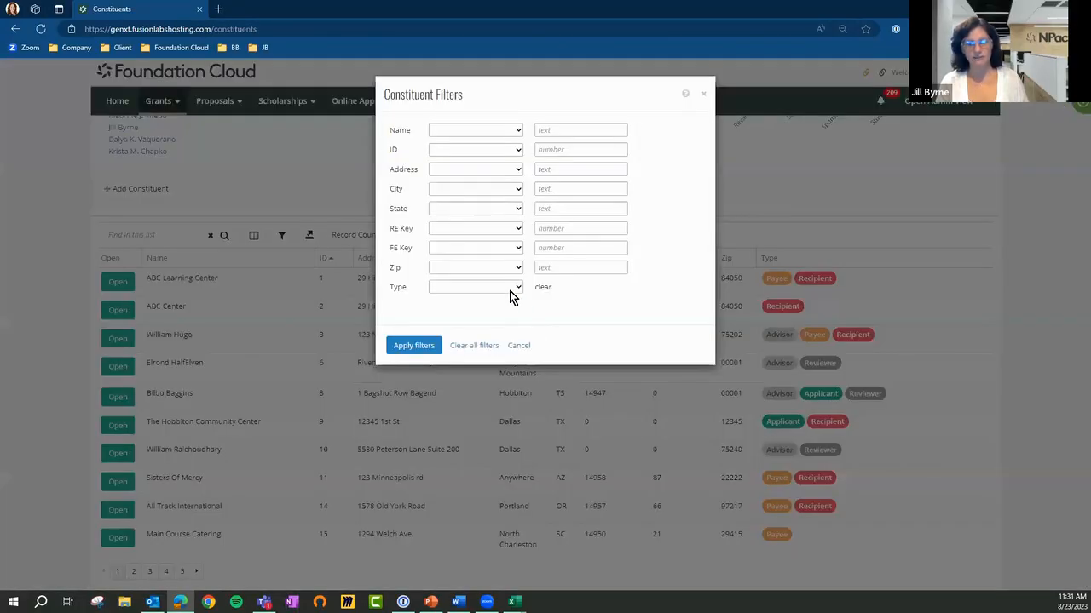
{"action": "left_click", "coordinate": [511, 289]}
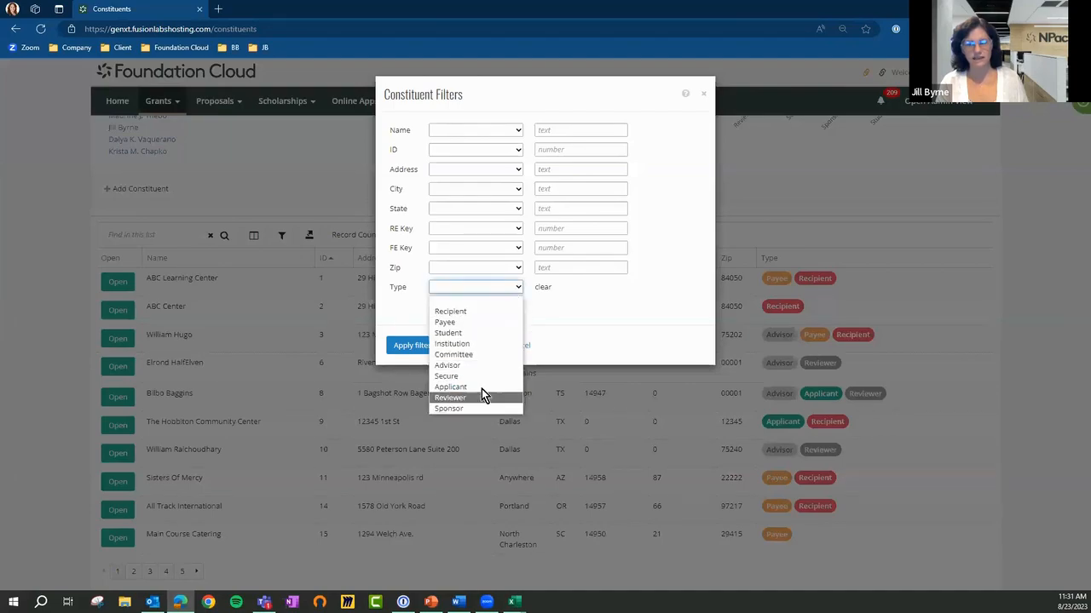
{"action": "left_click", "coordinate": [481, 365]}
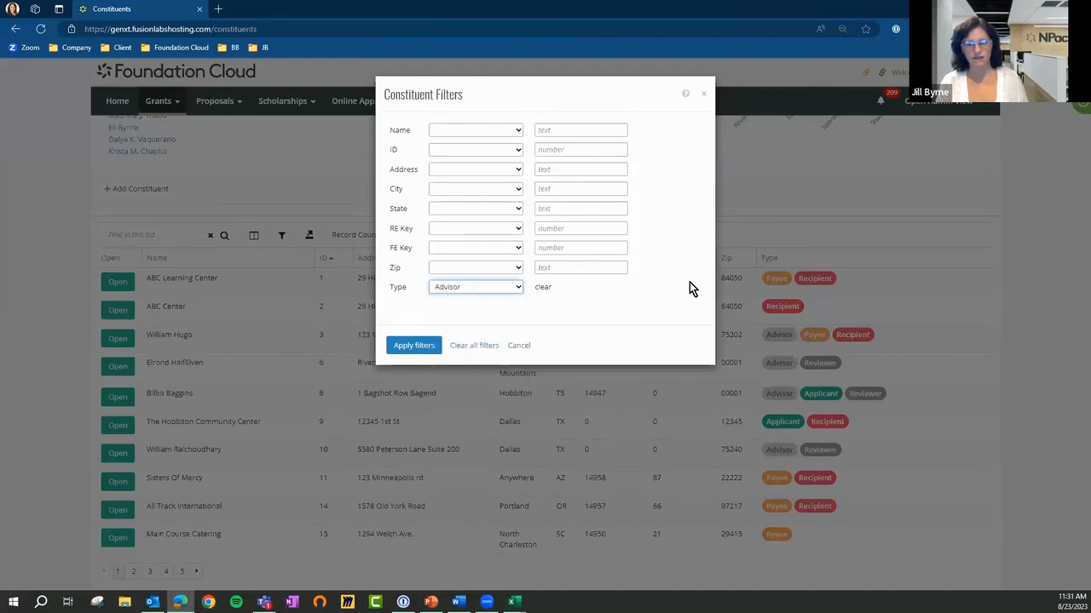
{"action": "left_click", "coordinate": [417, 347]}
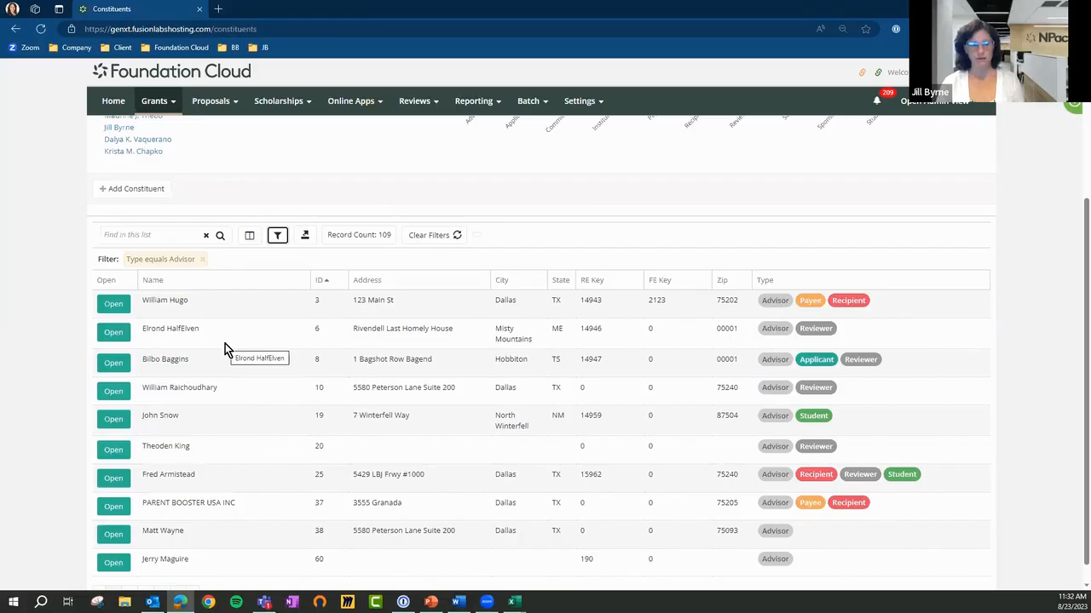
{"action": "key", "text": "alt+Tab"}
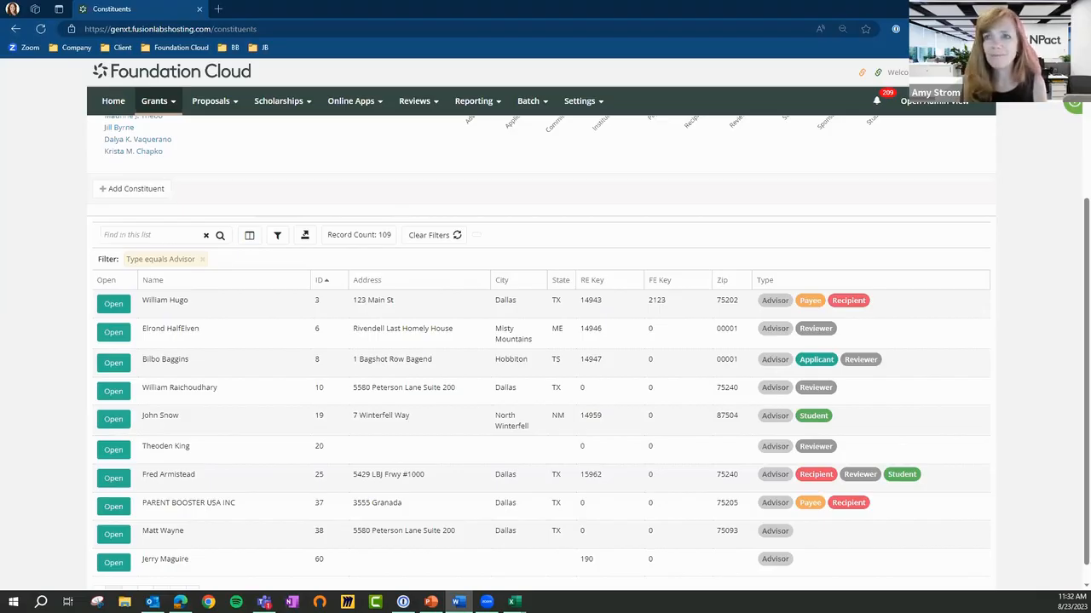
Go to the Queries page under Reporting and start a new query named "LTS Showing options"
{"action": "left_click", "coordinate": [583, 99]}
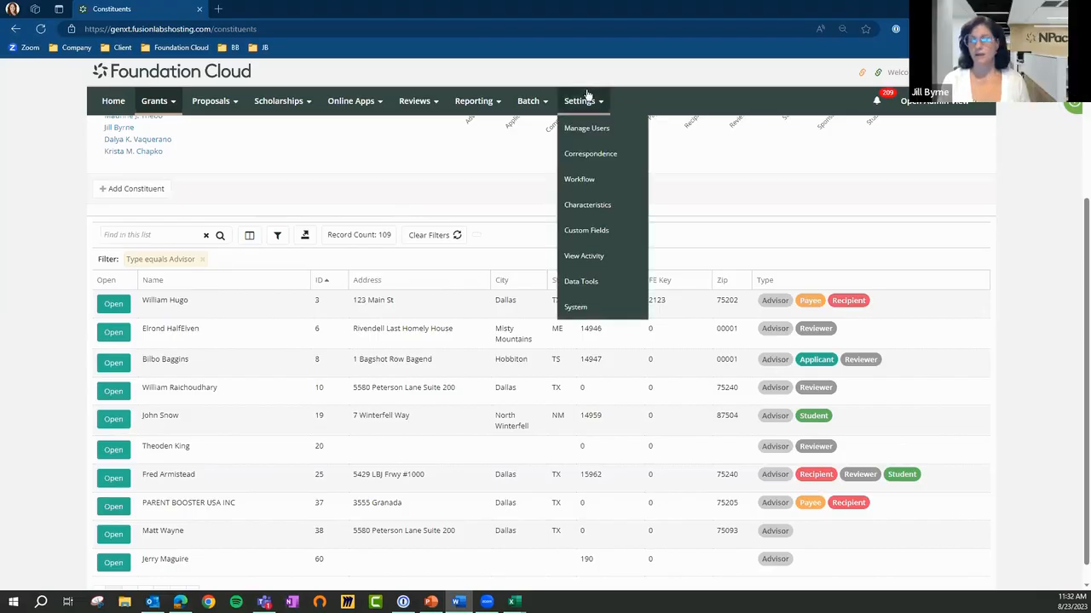
{"action": "left_click", "coordinate": [523, 104]}
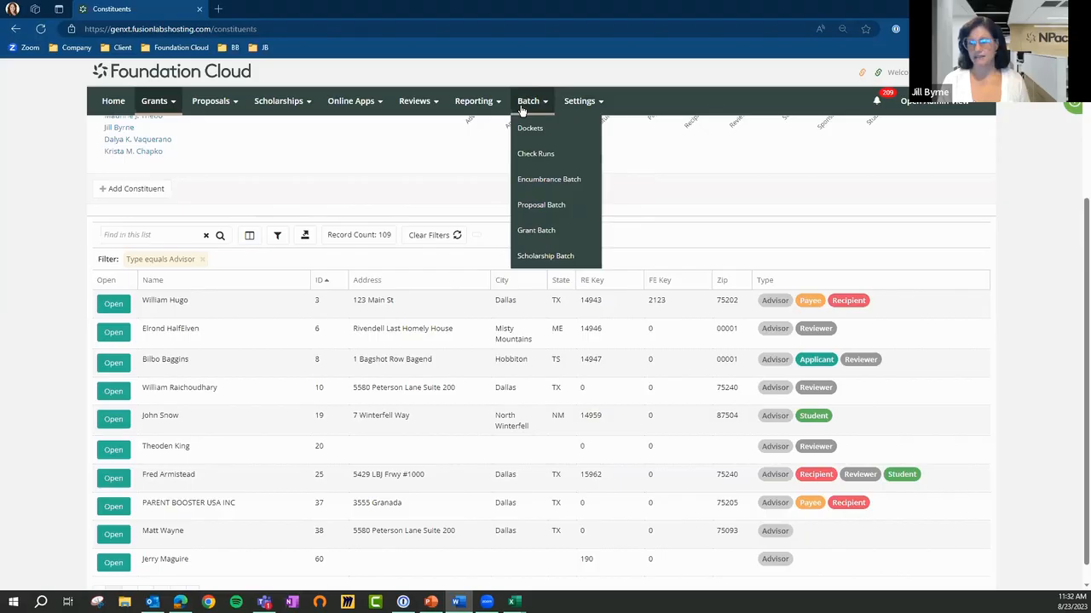
{"action": "left_click", "coordinate": [476, 100]}
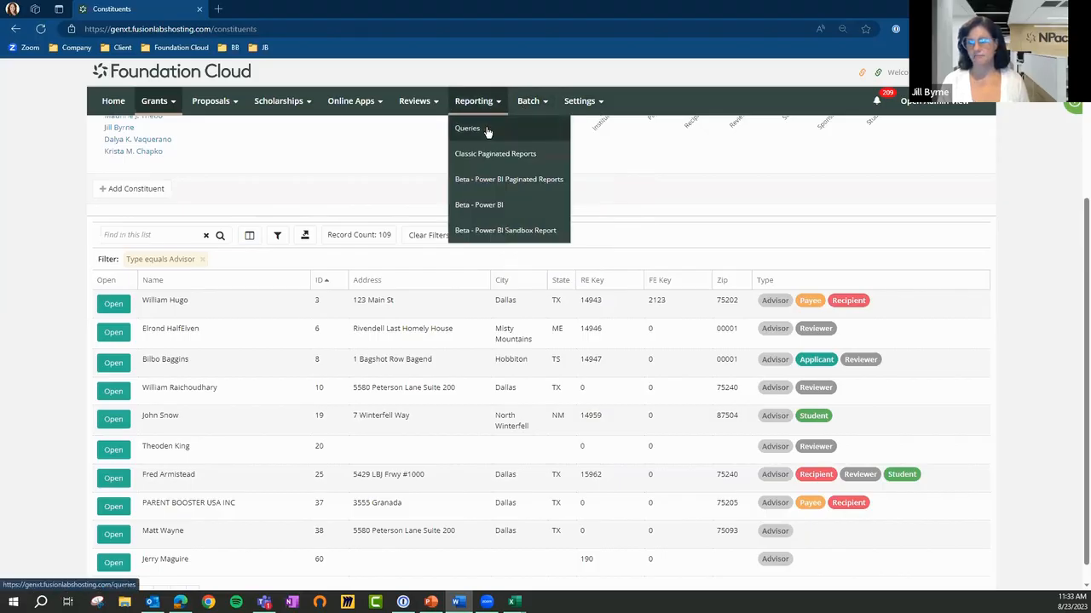
{"action": "left_click", "coordinate": [484, 129]}
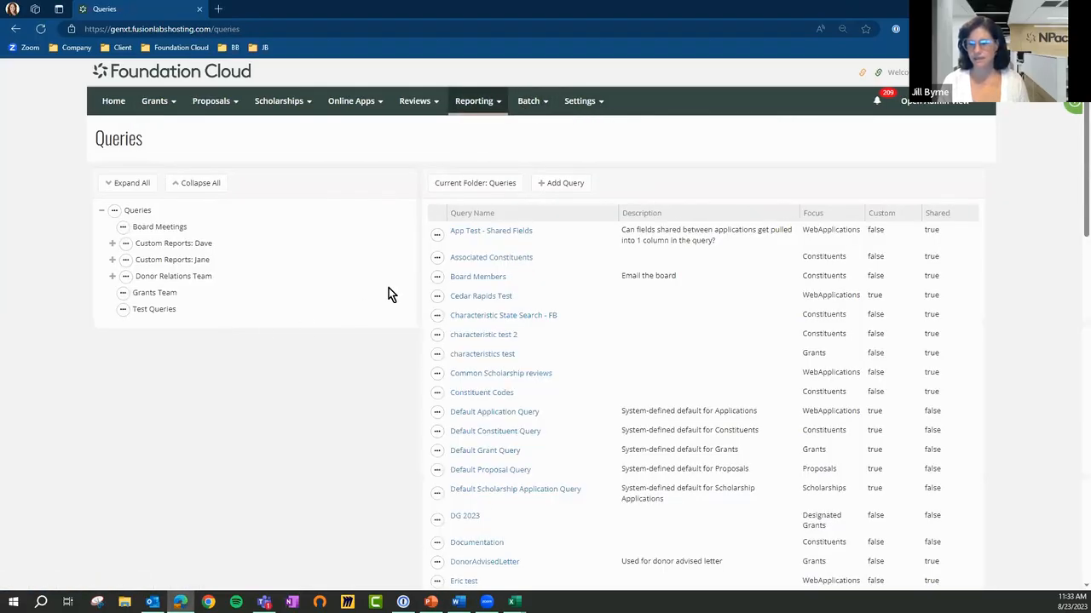
{"action": "left_click", "coordinate": [565, 183]}
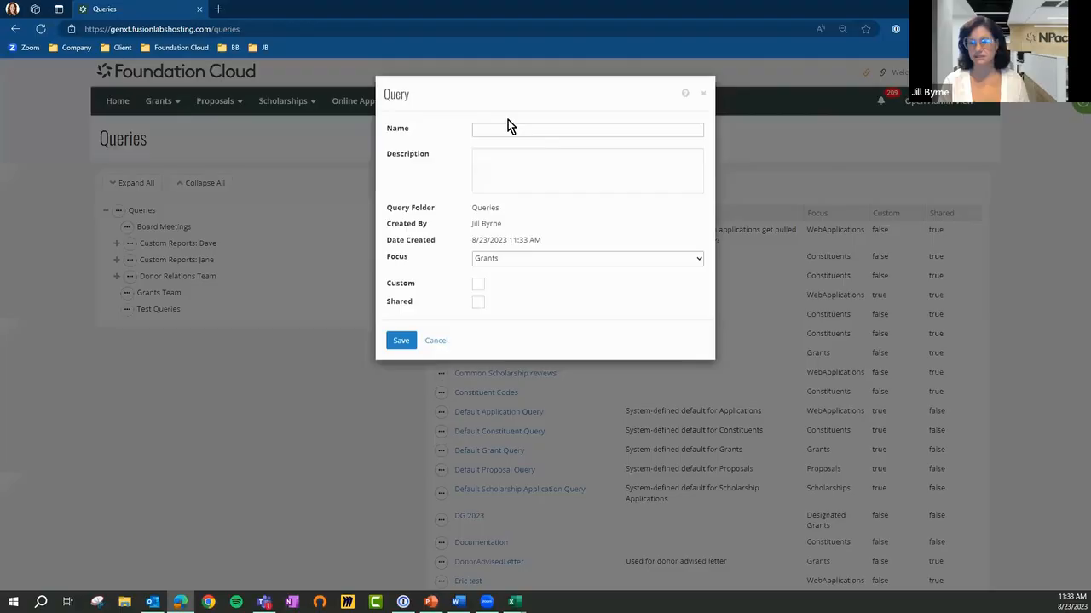
{"action": "left_click", "coordinate": [505, 128]}
{"action": "type", "text": "LTS "}
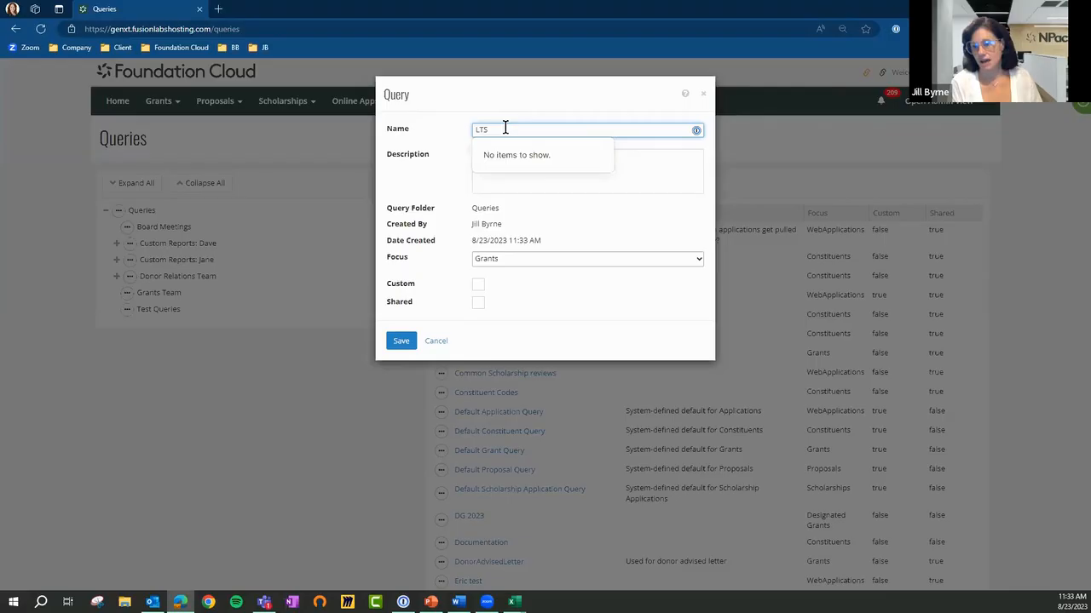
{"action": "type", "text": "S"}
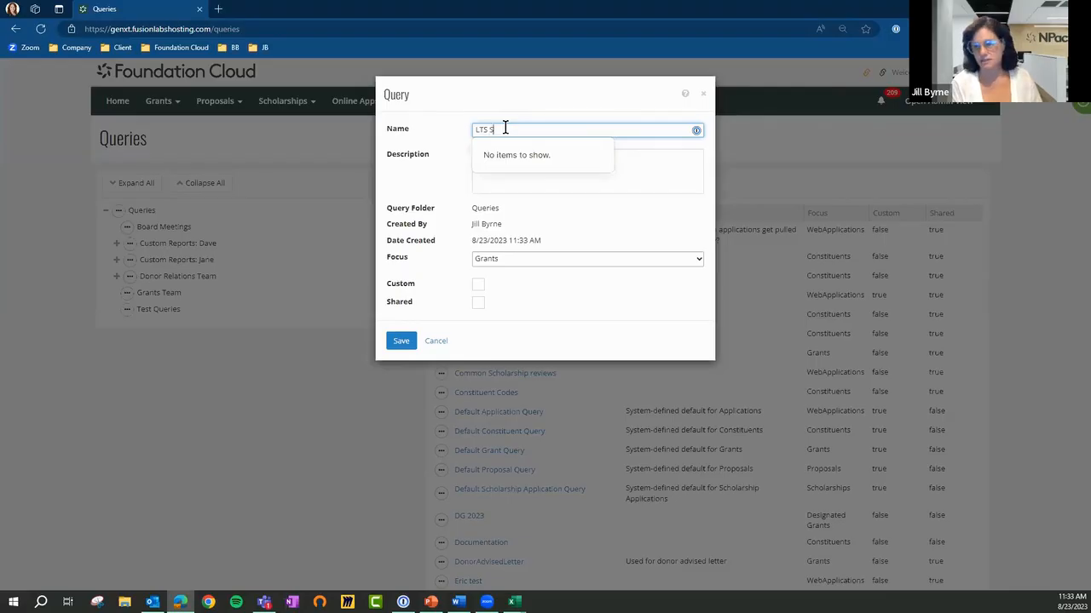
{"action": "type", "text": "howing options"}
Set the new query's focus to Constituents, flag it as Custom, and save it, accepting the custom flag confirmation
{"action": "left_click", "coordinate": [558, 182]}
{"action": "left_click", "coordinate": [538, 262]}
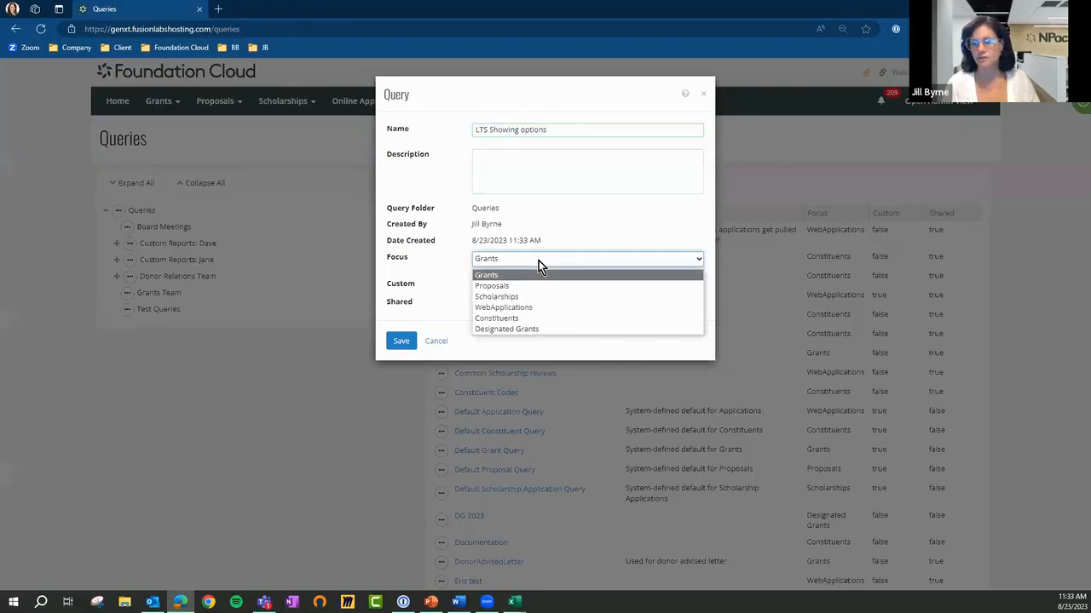
{"action": "left_click", "coordinate": [539, 317]}
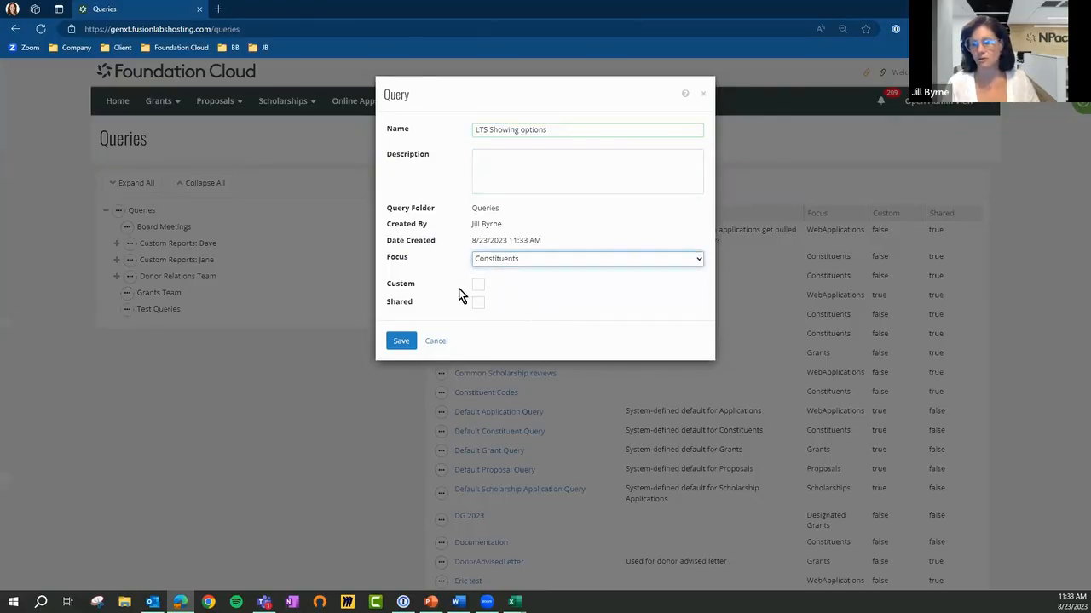
{"action": "left_click", "coordinate": [478, 285]}
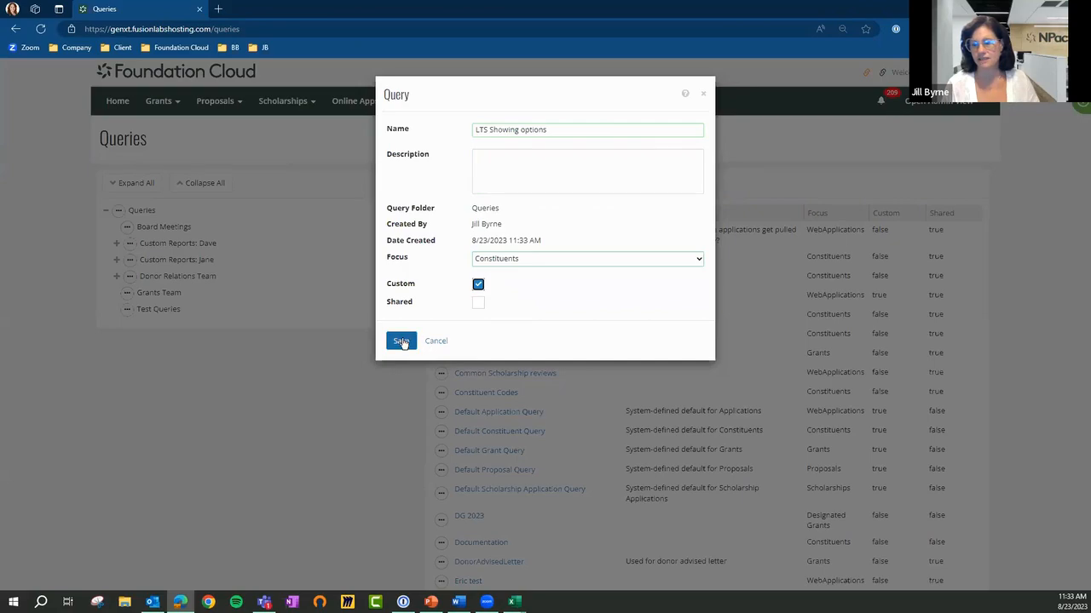
{"action": "left_click", "coordinate": [411, 346]}
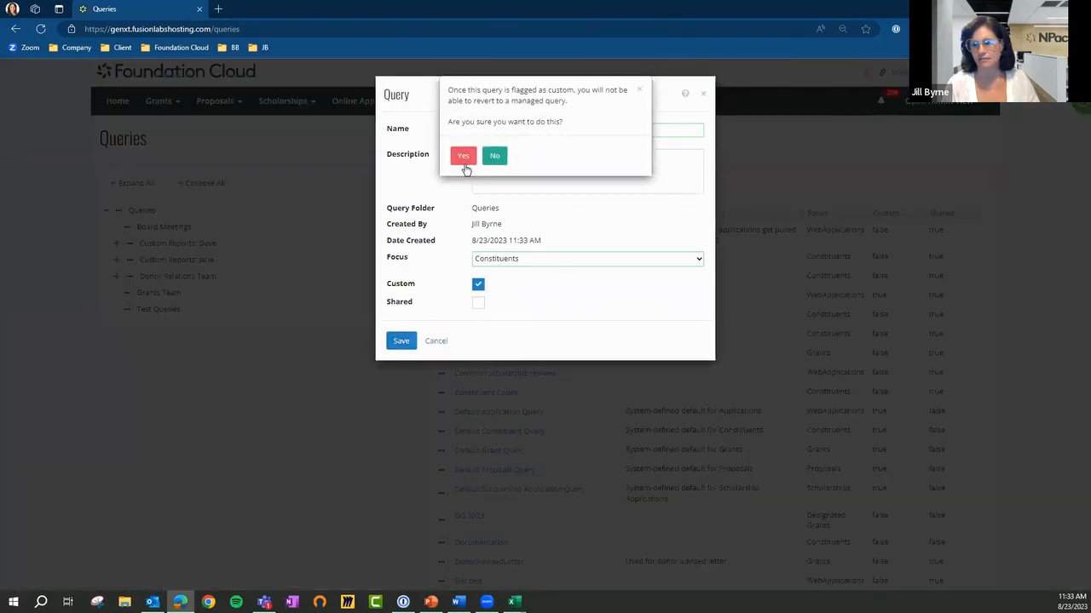
{"action": "left_click", "coordinate": [464, 158]}
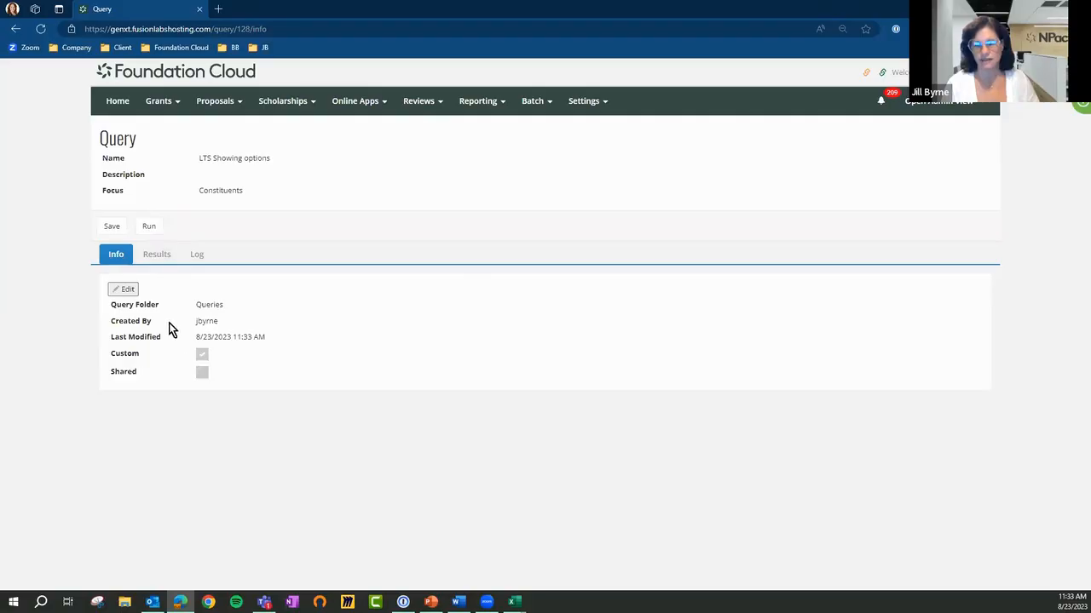
Edit the query's info to remove the Custom flag, and save it, accepting the conversion to a standard query
{"action": "left_click", "coordinate": [128, 290]}
{"action": "left_click", "coordinate": [478, 286]}
{"action": "left_click", "coordinate": [402, 341]}
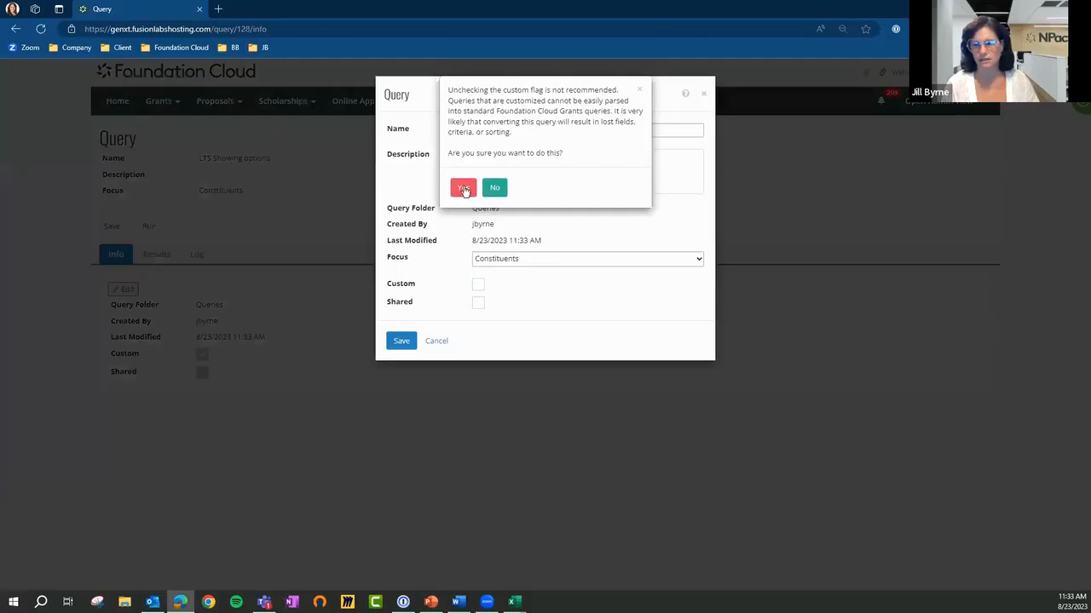
{"action": "left_click", "coordinate": [464, 188]}
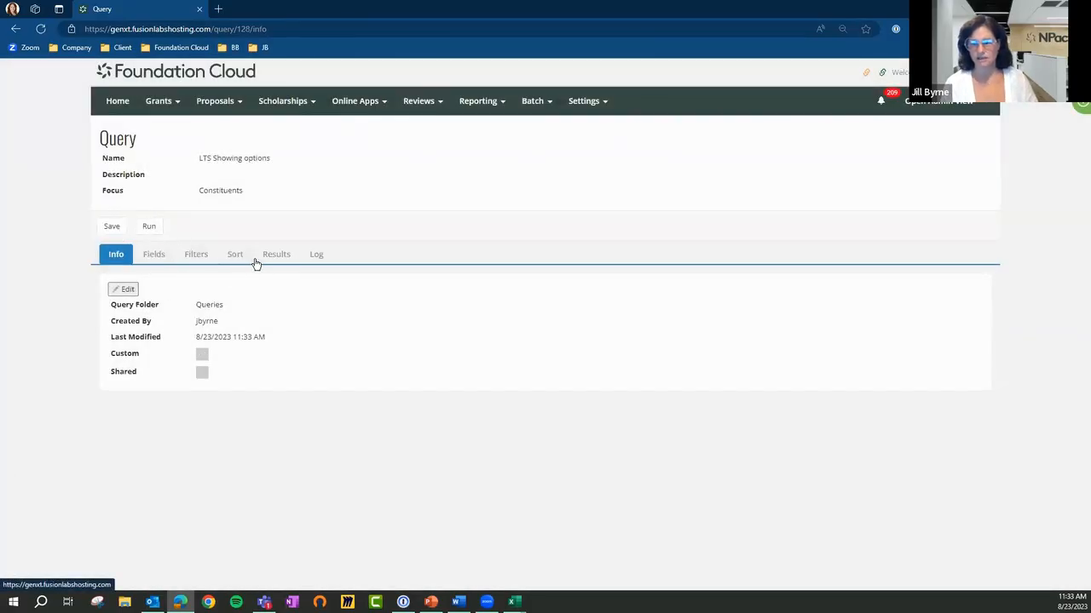
Run the query without any filters and try to edit its SQL statement on the results page
{"action": "left_click", "coordinate": [194, 261]}
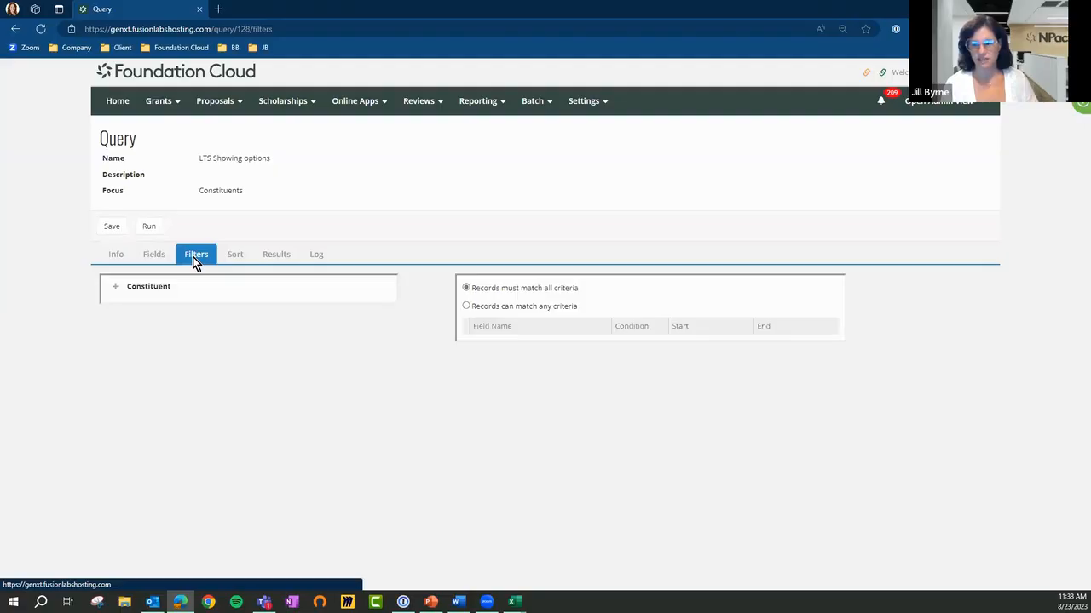
{"action": "left_click", "coordinate": [153, 228]}
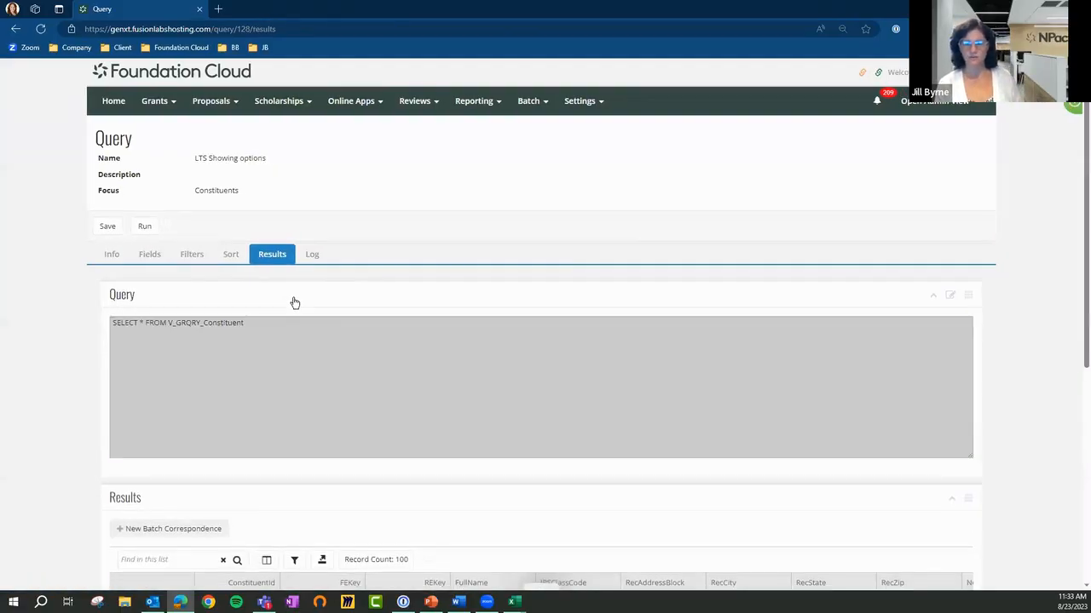
{"action": "left_click", "coordinate": [953, 299]}
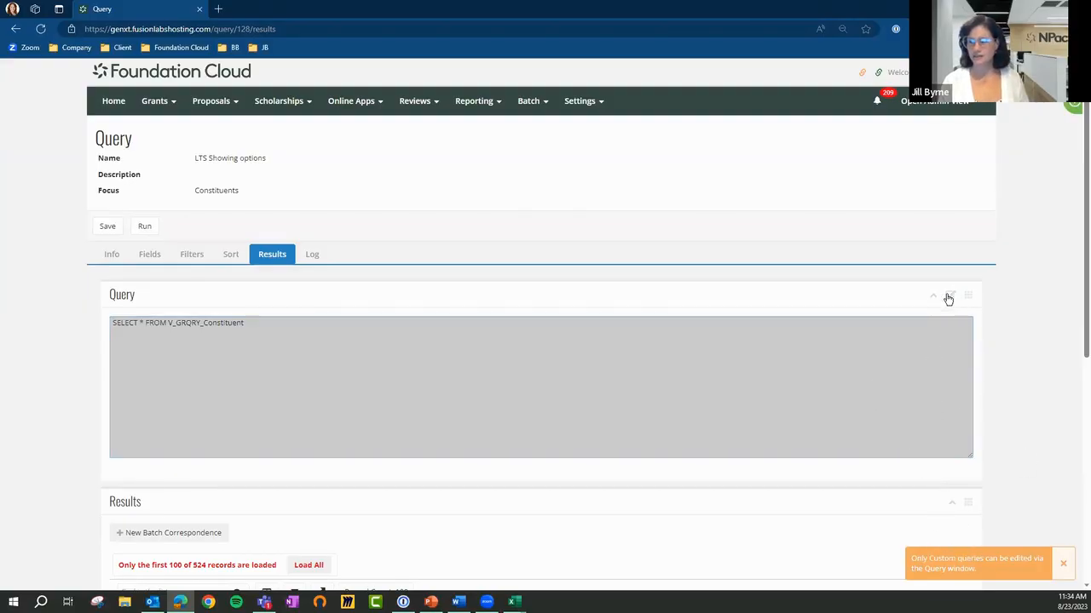
{"action": "left_click", "coordinate": [195, 333]}
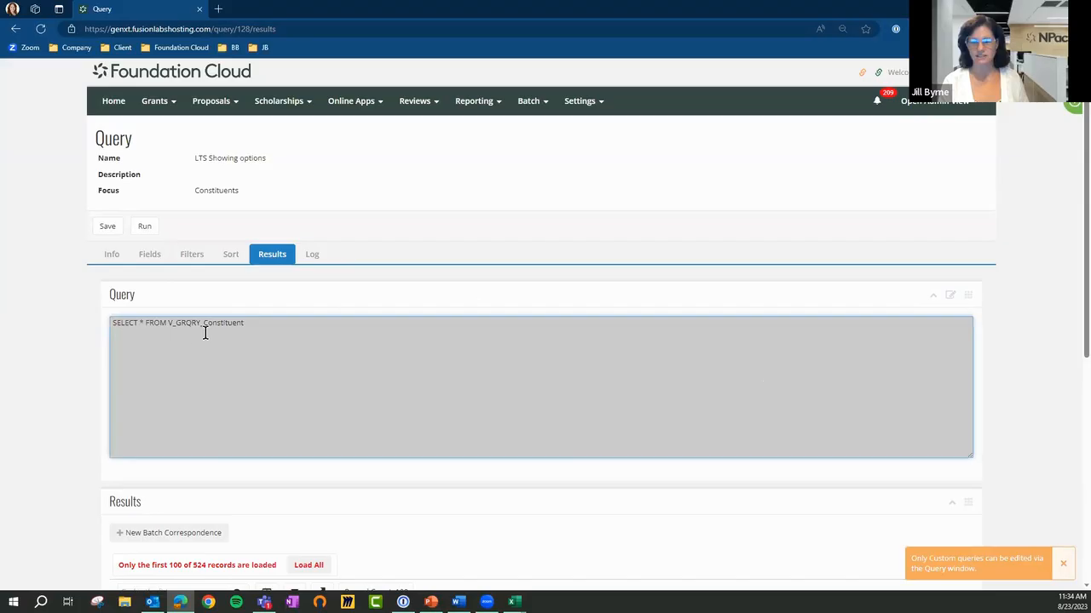
{"action": "left_click_drag", "start_coordinate": [254, 323], "coordinate": [109, 312]}
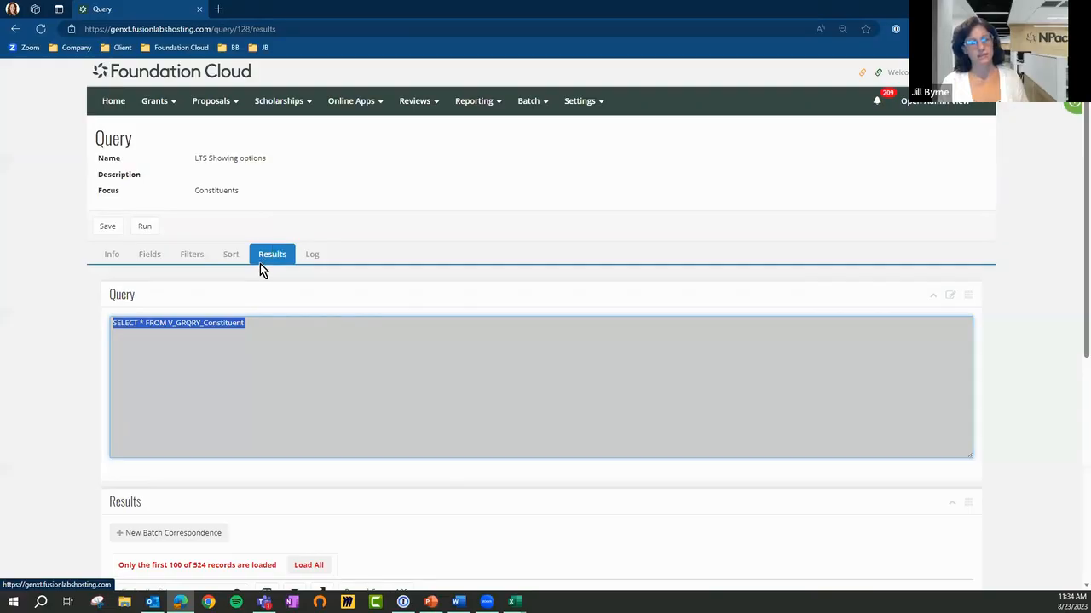
{"action": "left_click", "coordinate": [952, 299]}
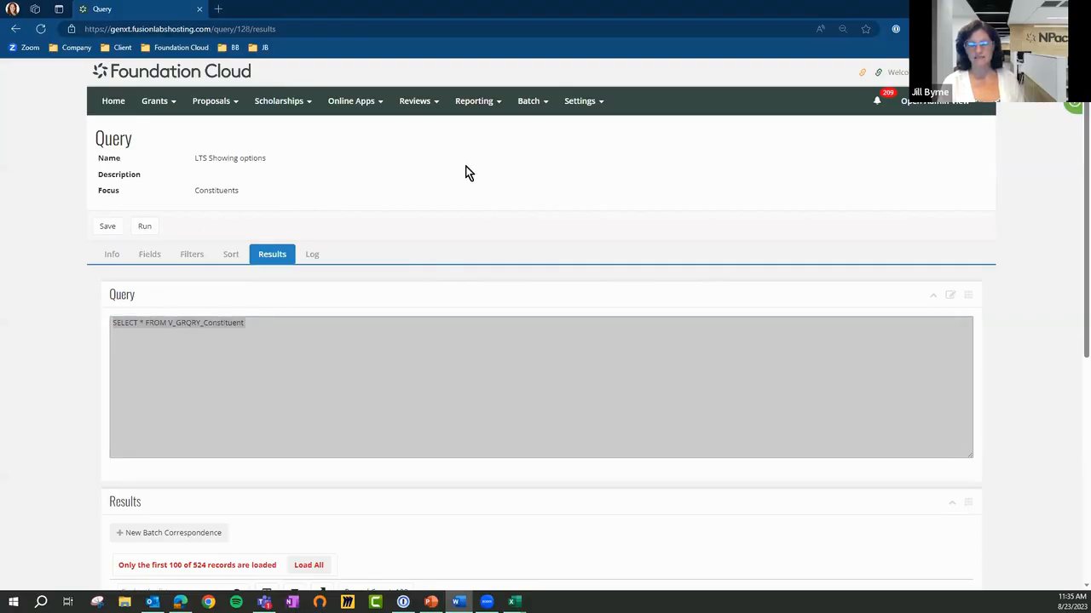
Return to the Queries list and review the available actions for the Characteristic State Search - FB and Constituent Codes queries
{"action": "mouse_move", "coordinate": [473, 100]}
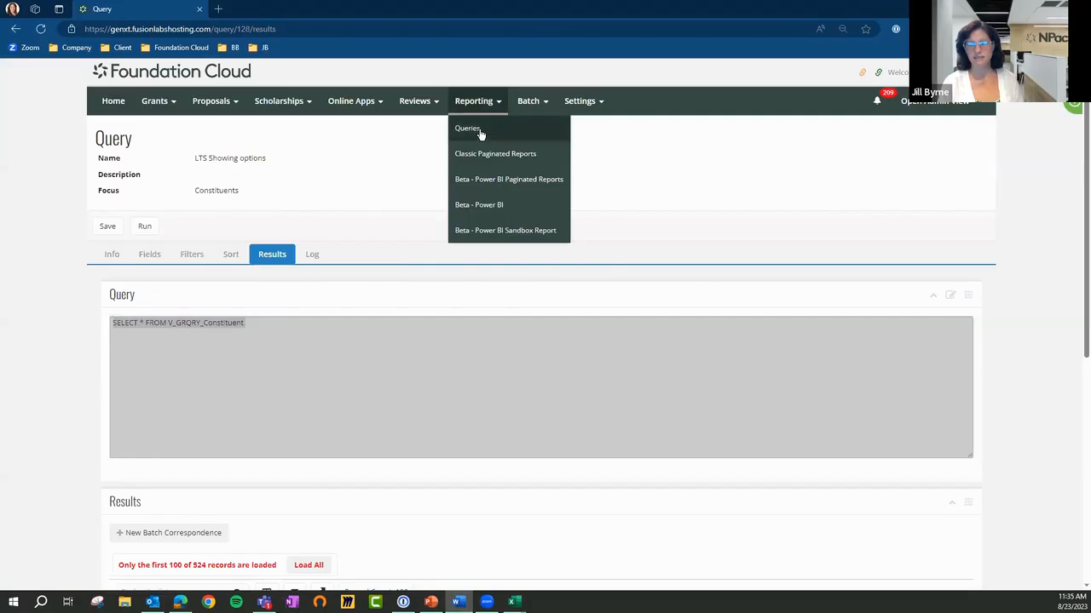
{"action": "left_click", "coordinate": [478, 131]}
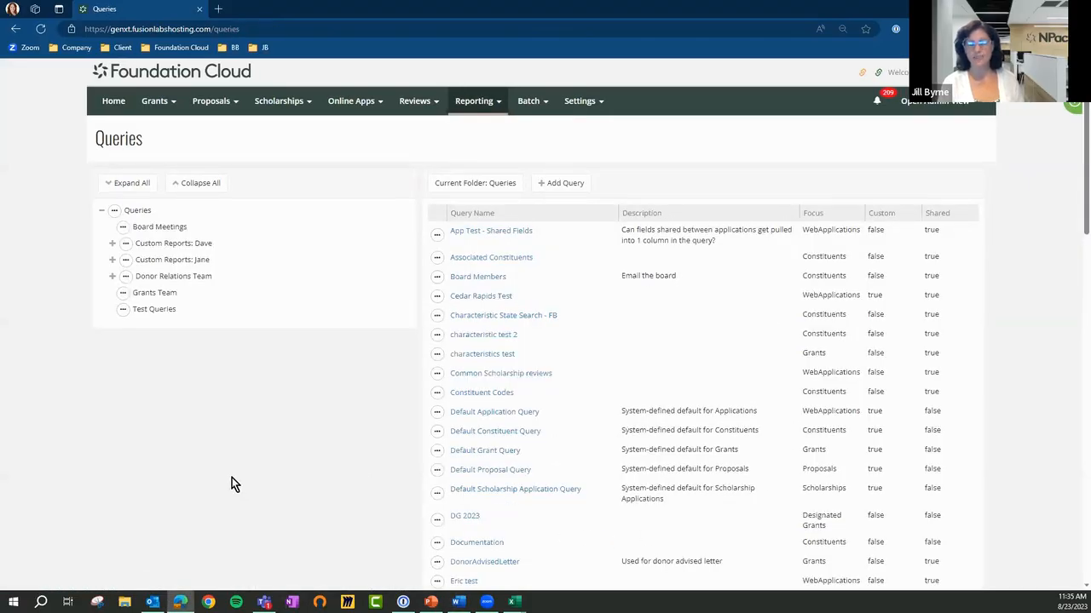
{"action": "left_click", "coordinate": [436, 316]}
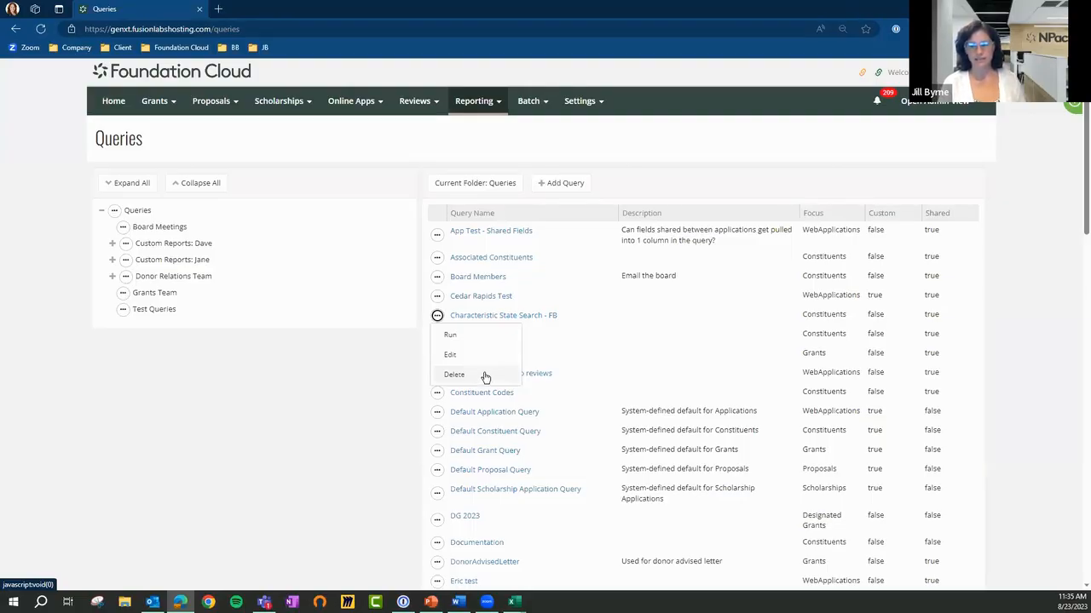
{"action": "left_click", "coordinate": [310, 364]}
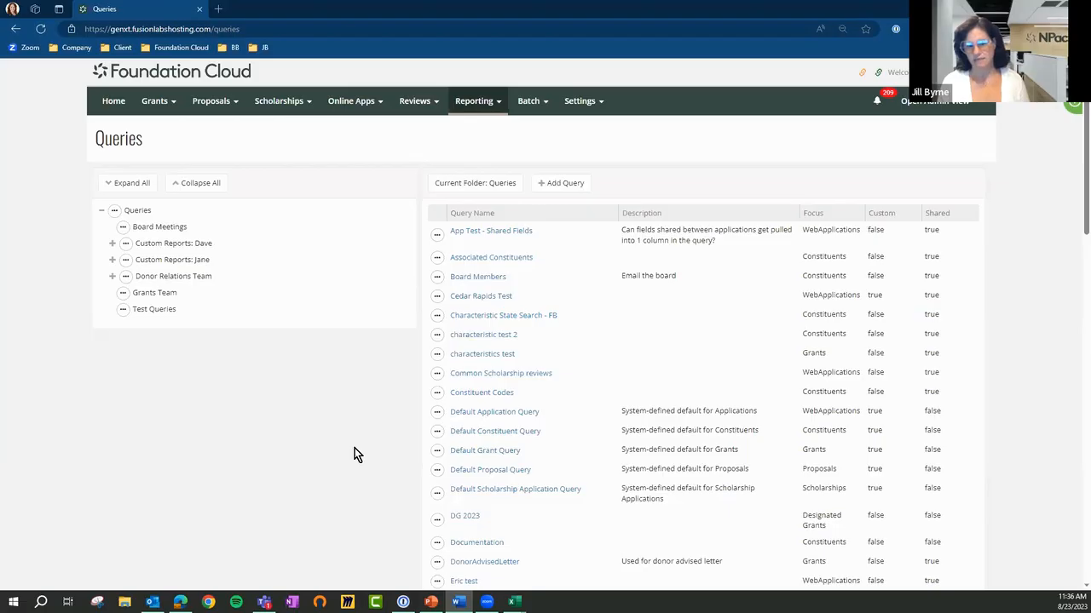
{"action": "left_click", "coordinate": [437, 392]}
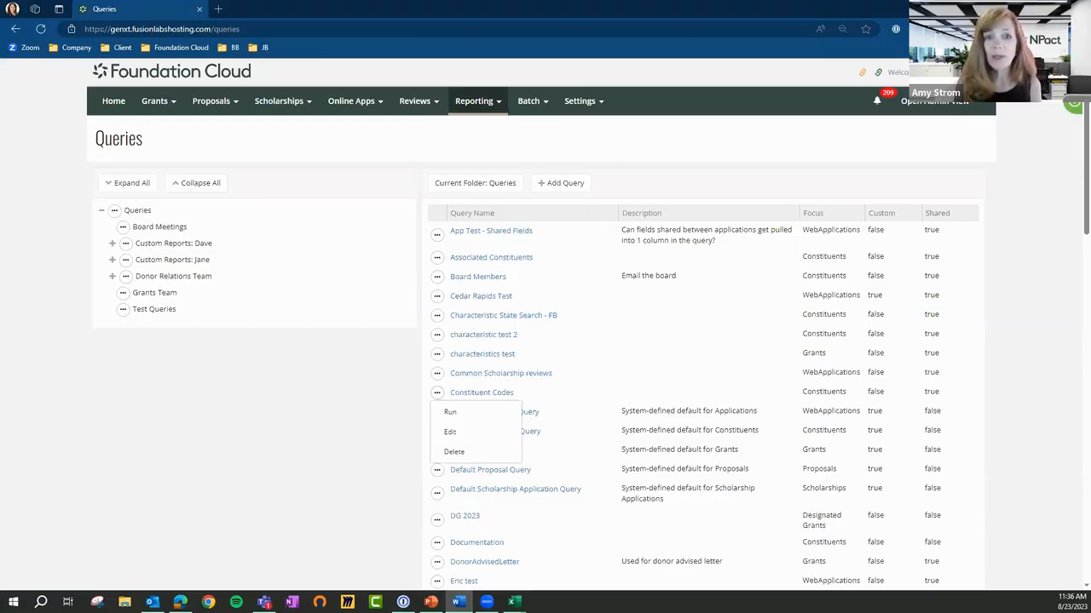
{"action": "left_click", "coordinate": [190, 434]}
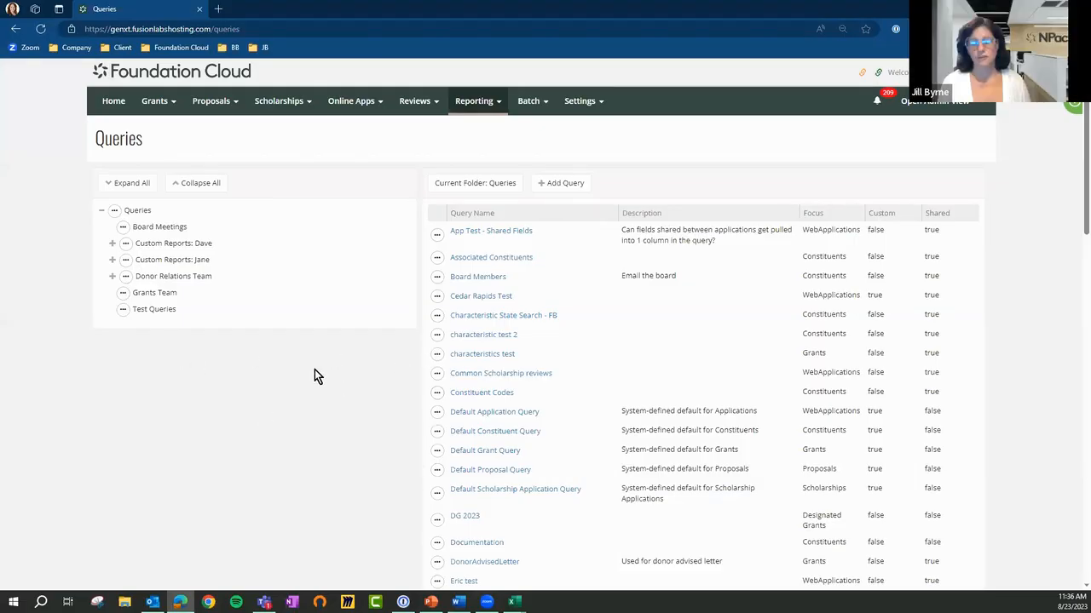
Run the Board Members query from the list and look through its results
{"action": "left_click", "coordinate": [470, 278]}
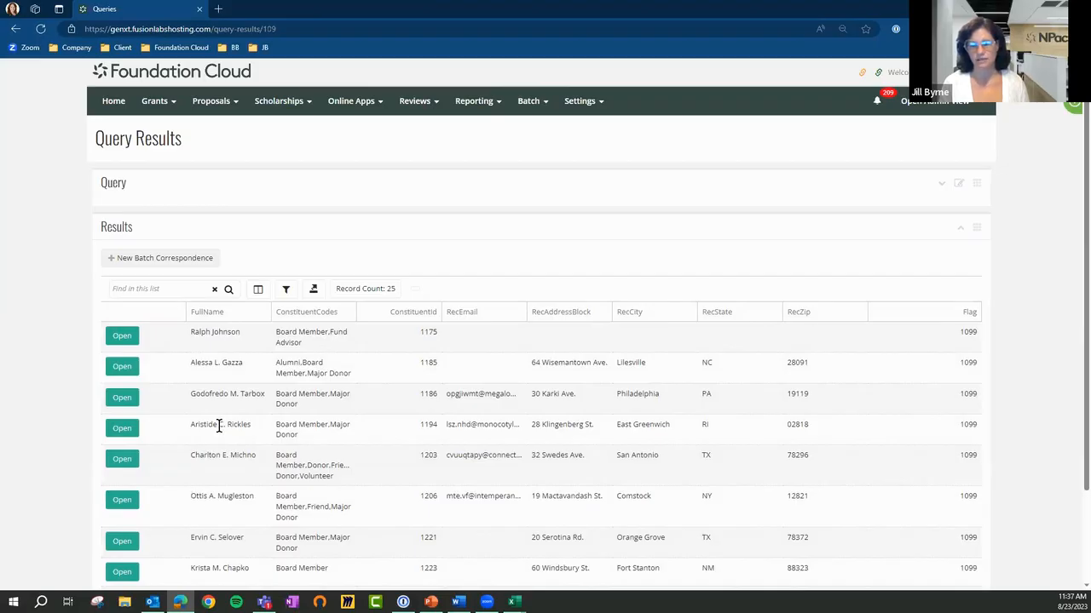
{"action": "scroll", "coordinate": [219, 427], "scroll_direction": "down", "scroll_amount": 3}
{"action": "scroll", "coordinate": [219, 427], "scroll_direction": "up", "scroll_amount": 3}
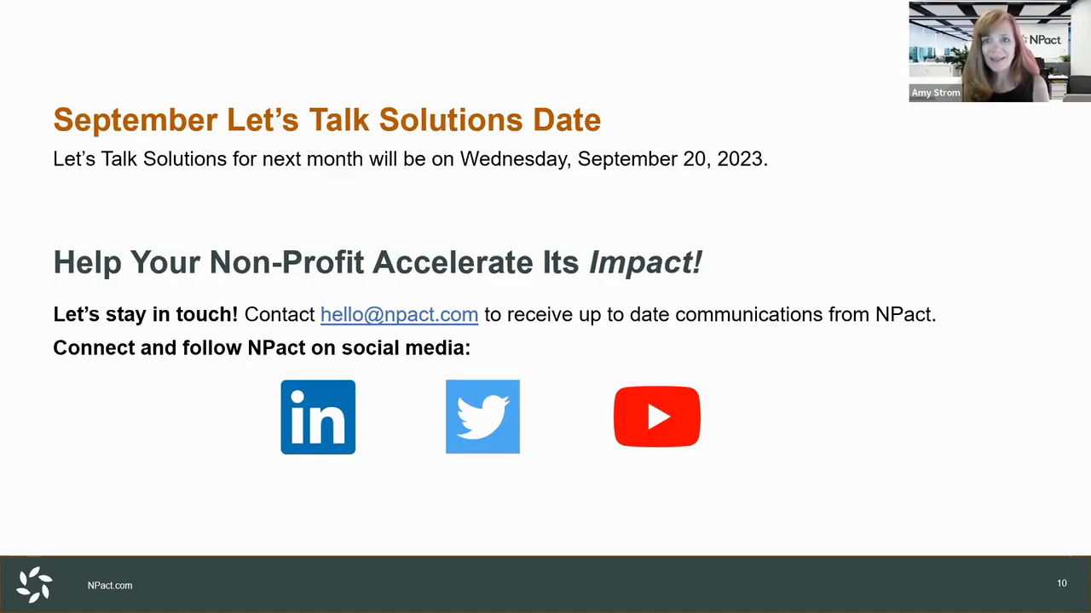
{"action": "key", "text": "Right"}
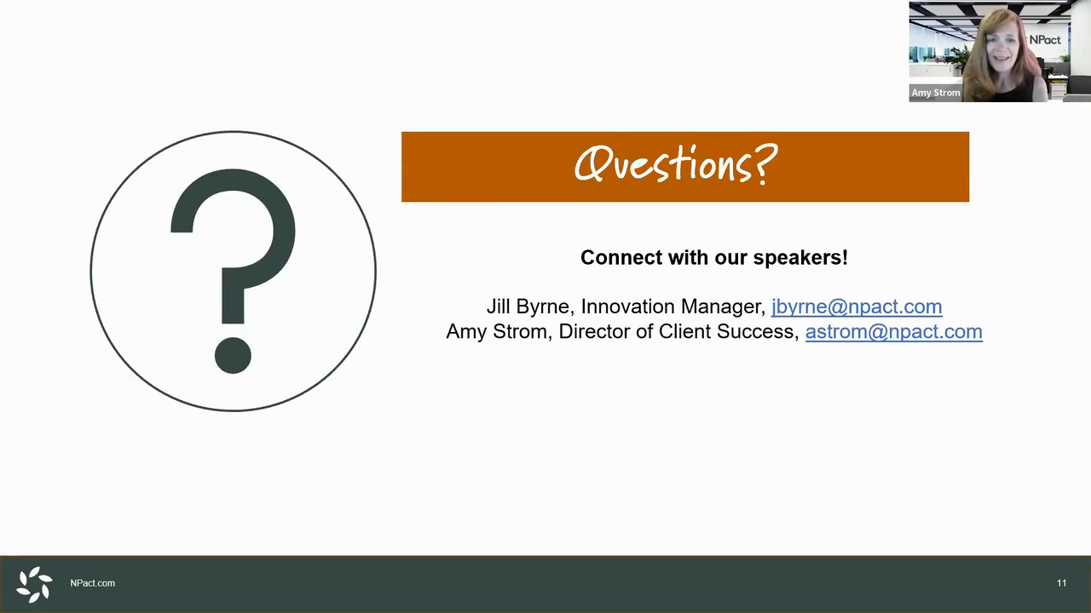
{"action": "key", "text": "Right"}
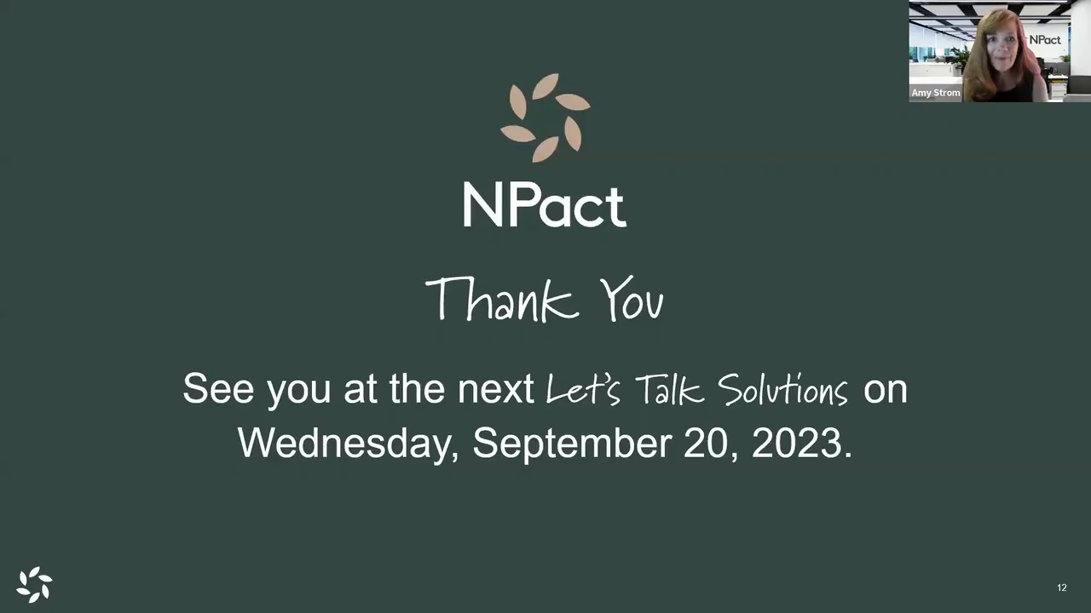